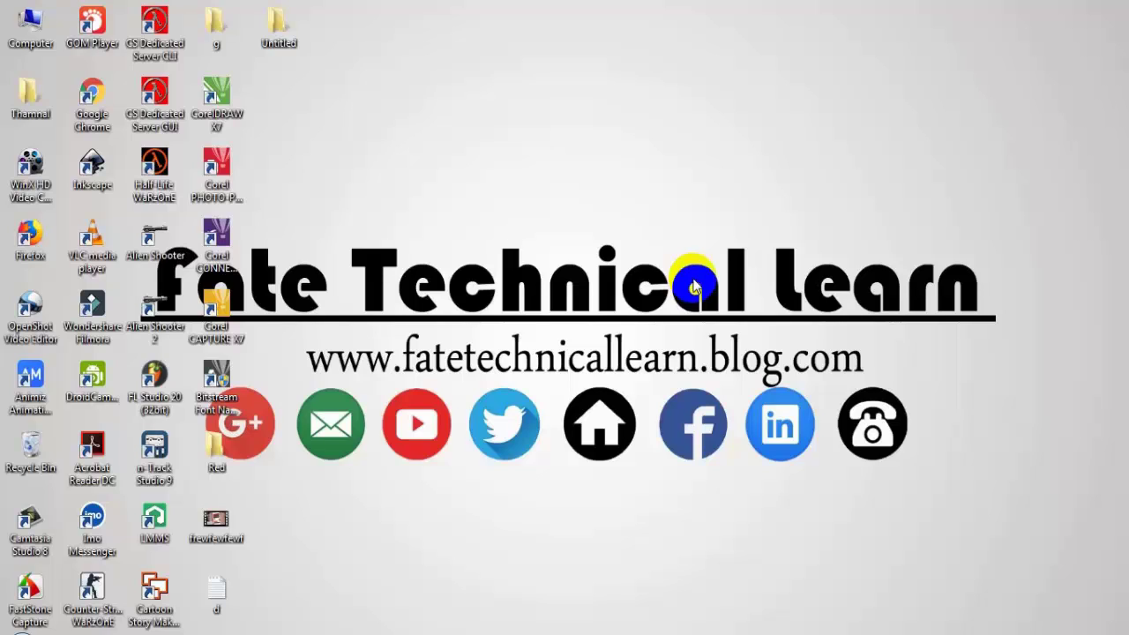
# Refresh the desktop twice, then restore Camtasia and play the finished subscribe animation
pyautogui.rightClick(691, 113)
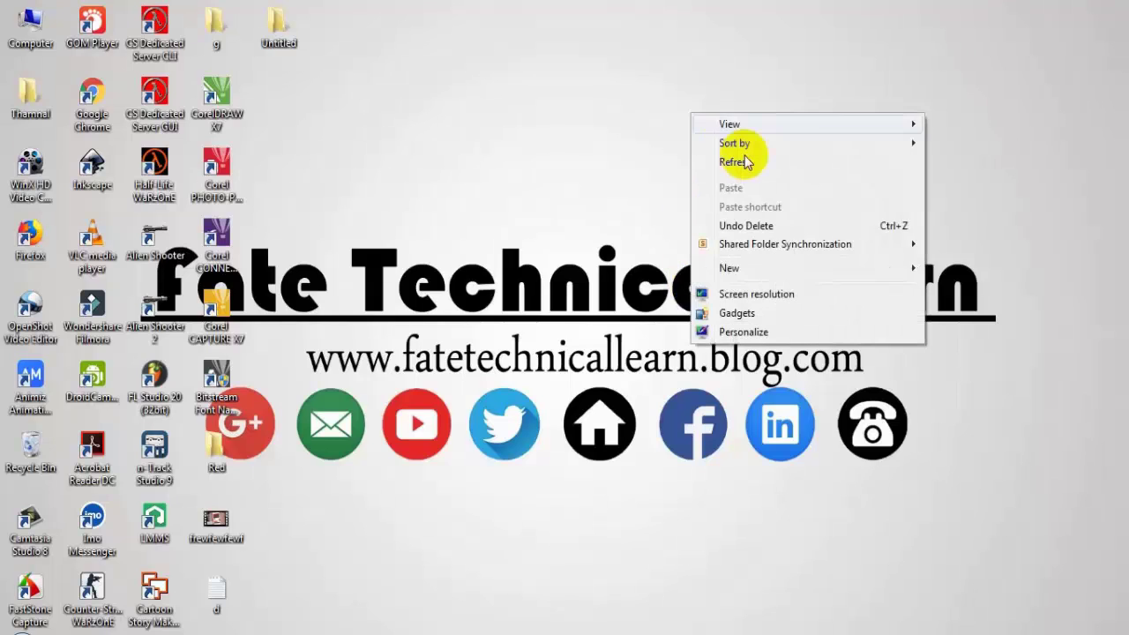
pyautogui.click(751, 161)
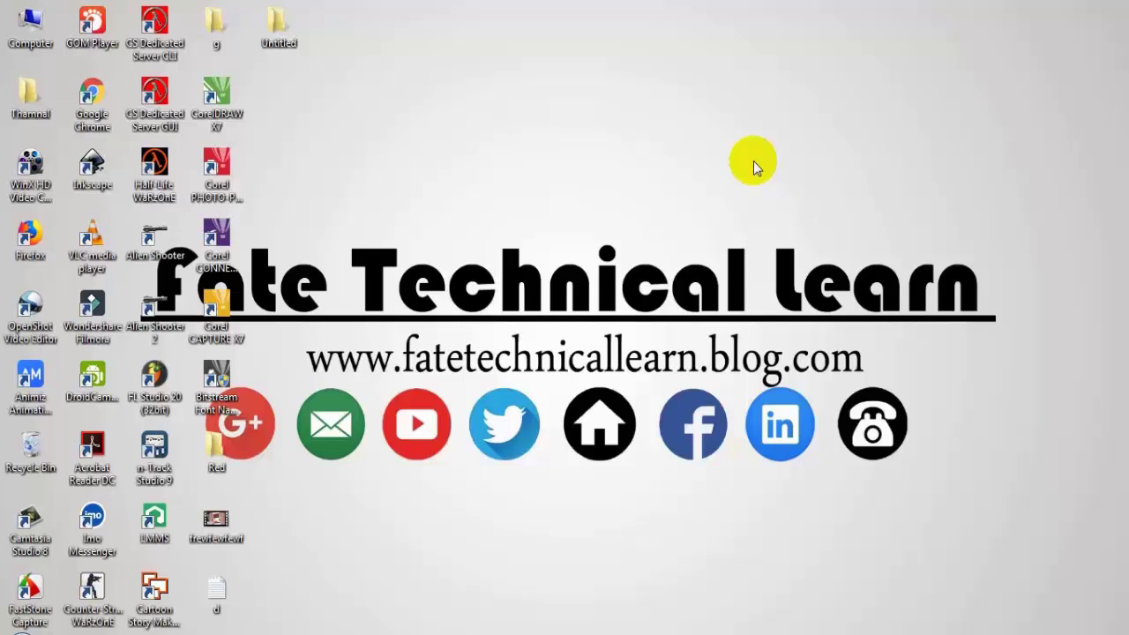
pyautogui.rightClick(754, 161)
pyautogui.click(785, 212)
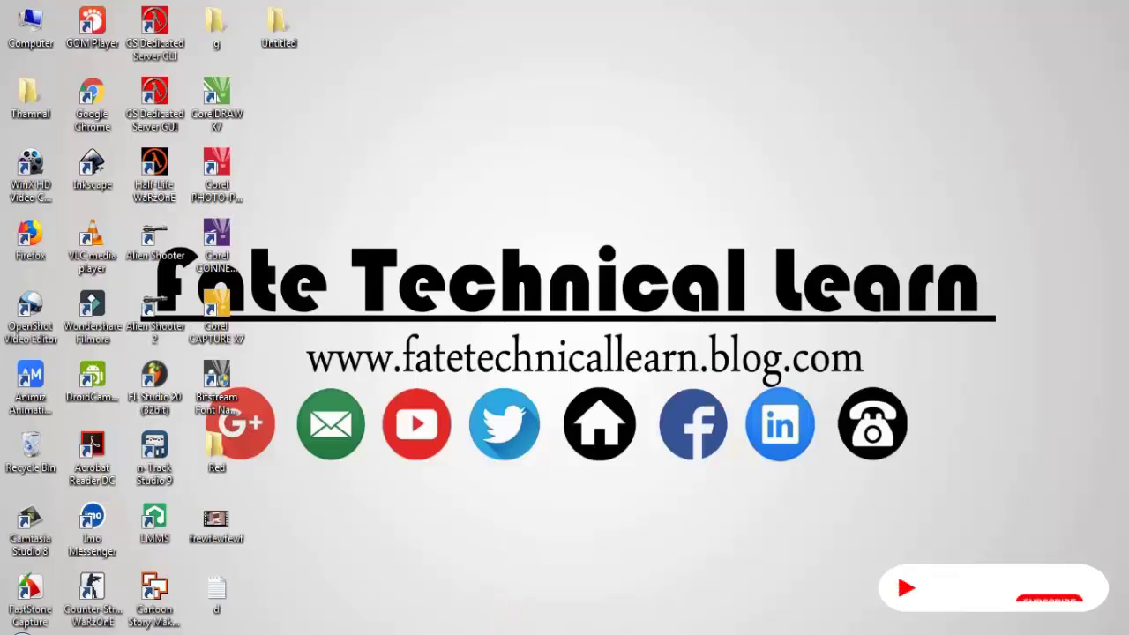
pyautogui.click(500, 628)
pyautogui.click(796, 376)
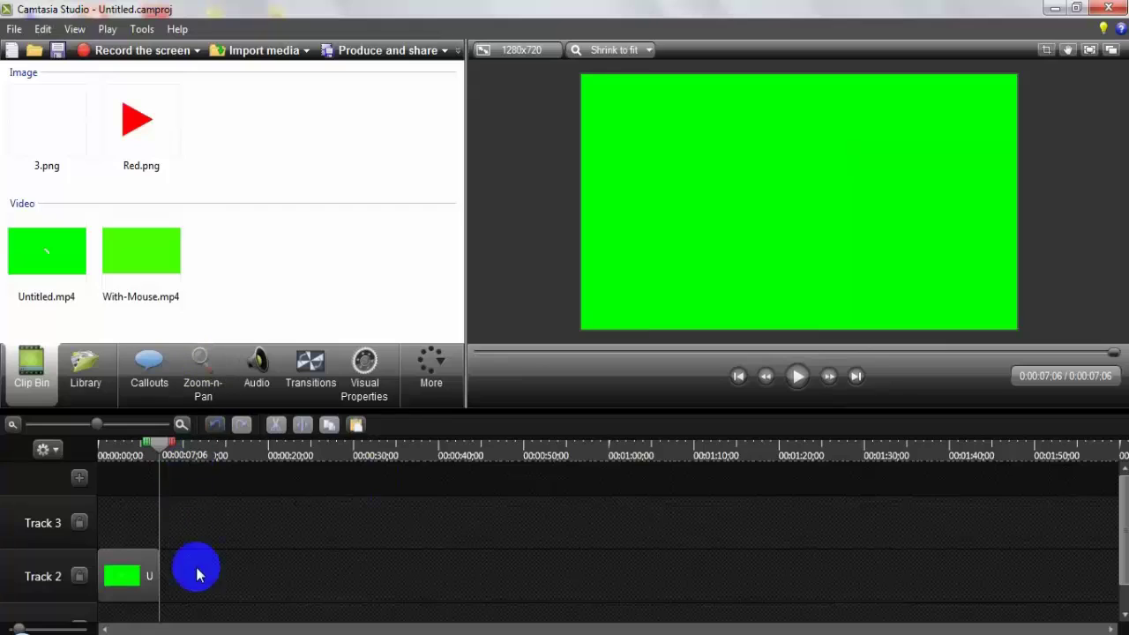
# Select the Track 2 clip, return the playhead to the start, and select With-Mouse.mp4 in the bin
pyautogui.click(132, 569)
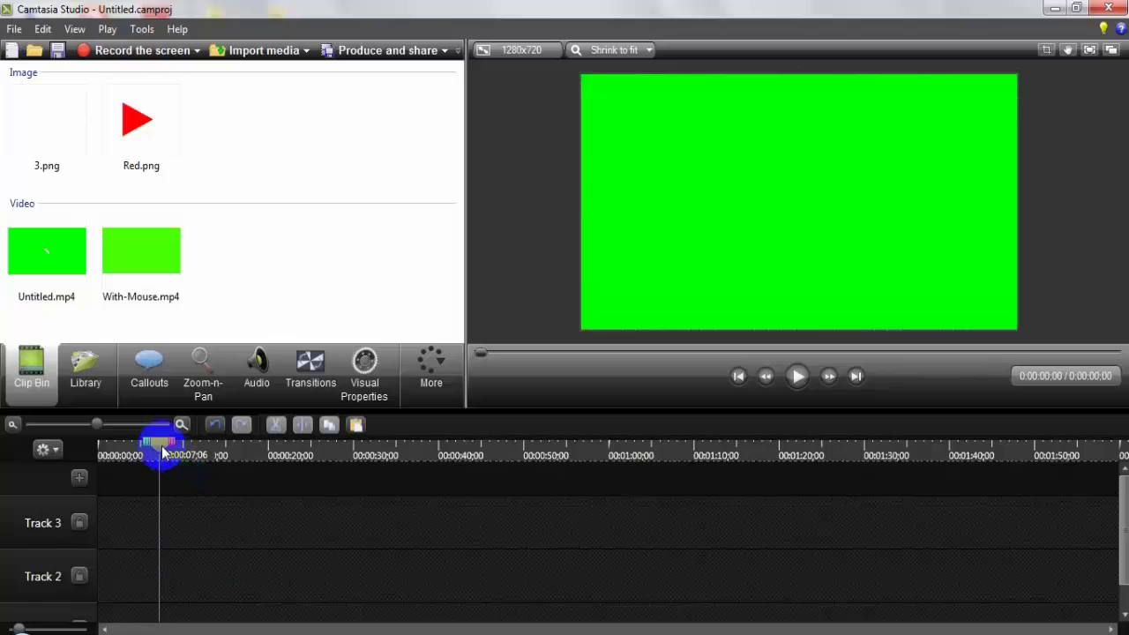
pyautogui.moveTo(163, 452); pyautogui.dragTo(90, 448)
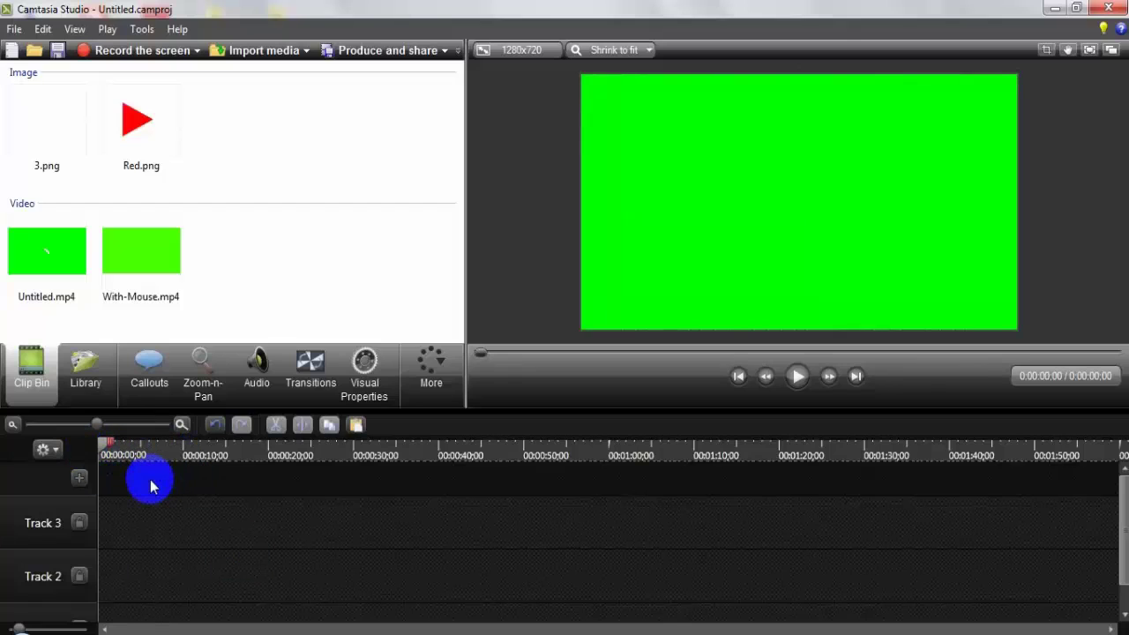
pyautogui.click(159, 268)
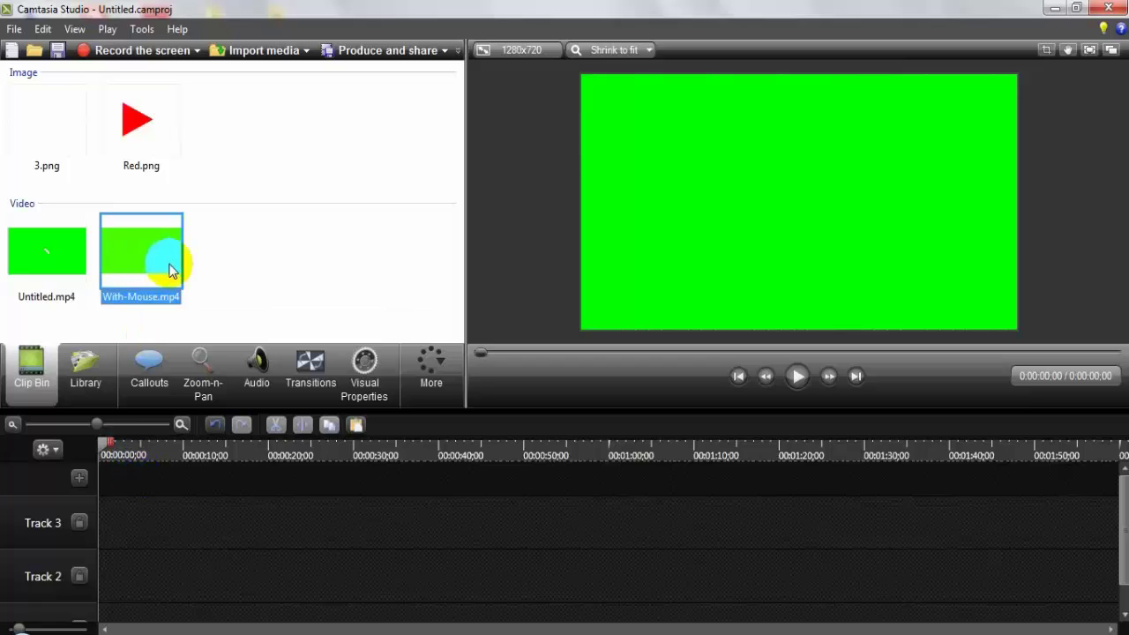
pyautogui.click(756, 197)
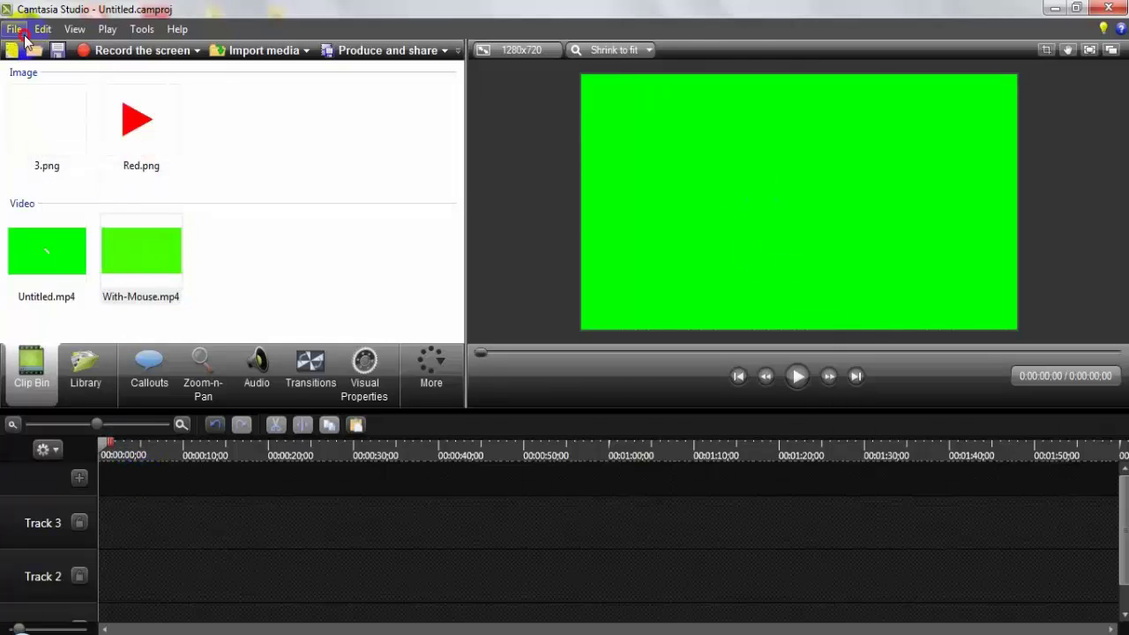
# Start a new project after saving the current one as Untitled on the Desktop, then minimize Camtasia
pyautogui.click(23, 33)
pyautogui.click(26, 53)
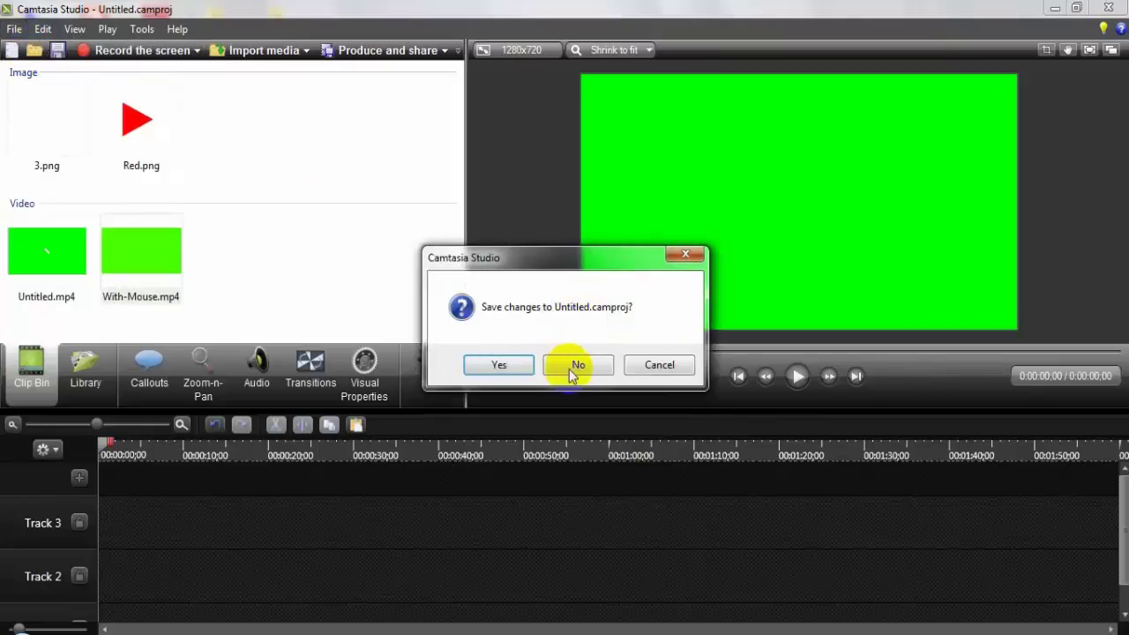
pyautogui.click(526, 364)
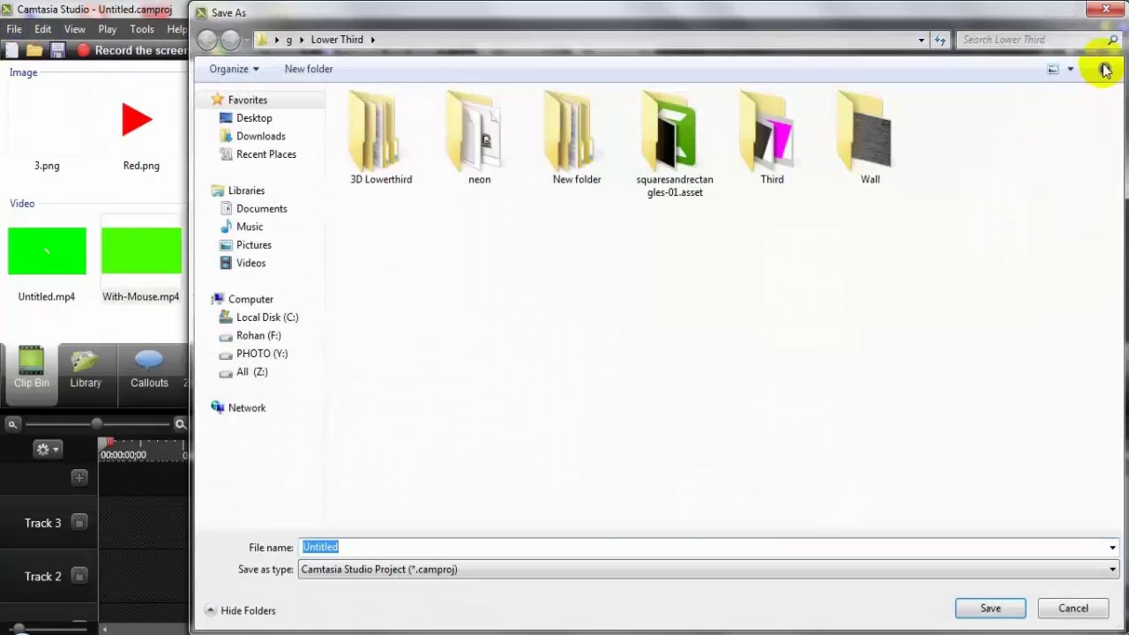
pyautogui.click(226, 118)
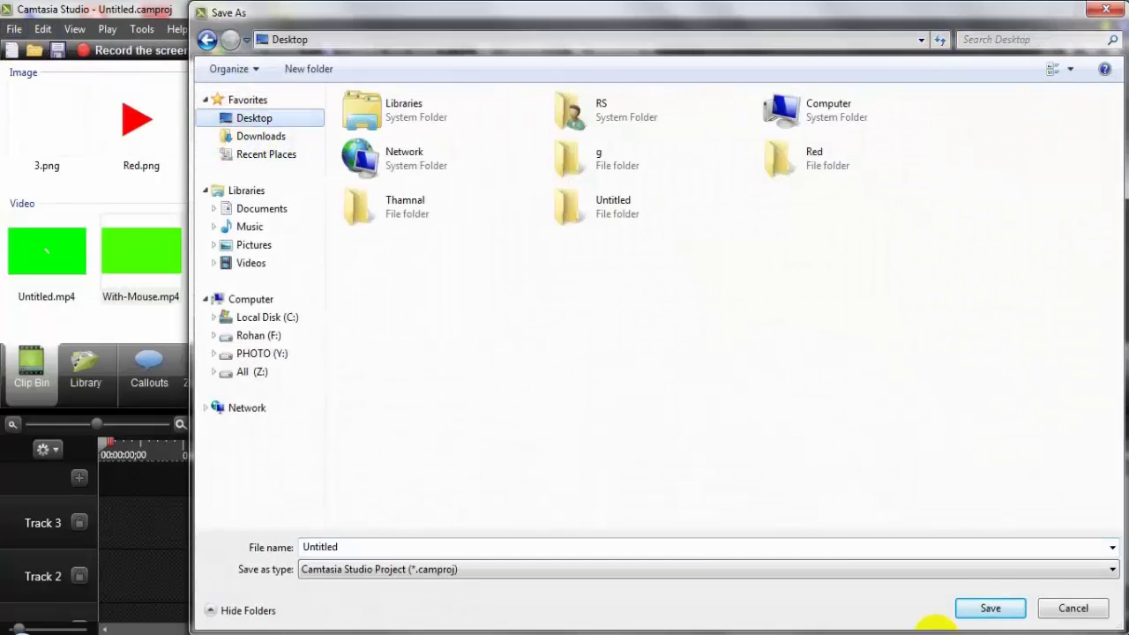
pyautogui.click(1006, 611)
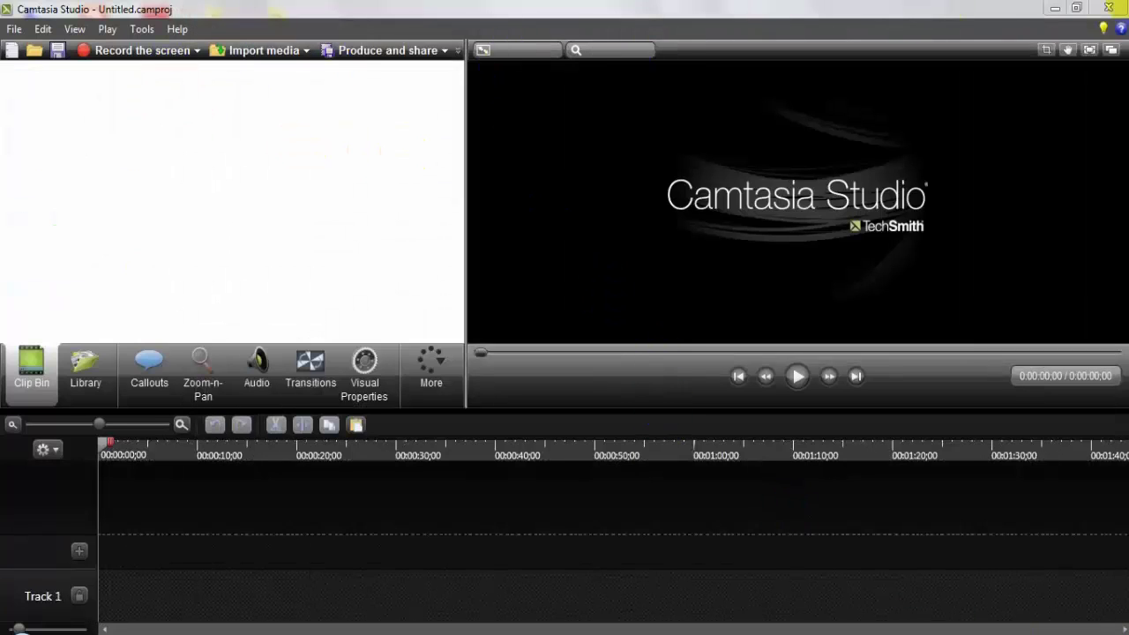
pyautogui.click(1055, 9)
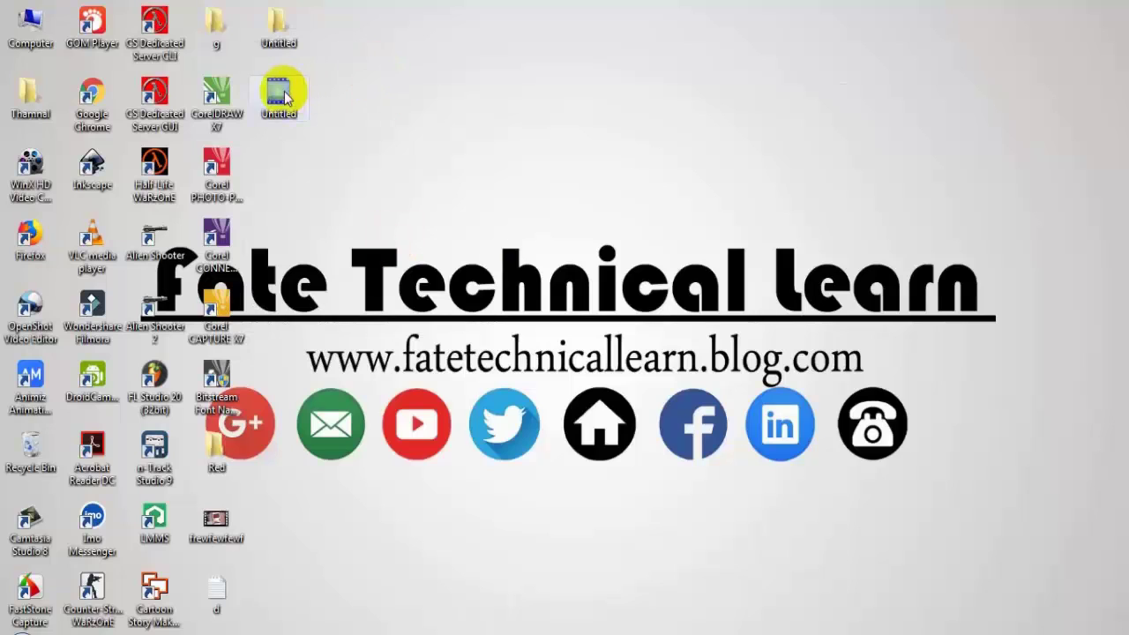
# Drag 3.png and Red.png from the Red folder into the Clip Bin, then put 3.png on Track 2
pyautogui.doubleClick(218, 474)
pyautogui.click(543, 148)
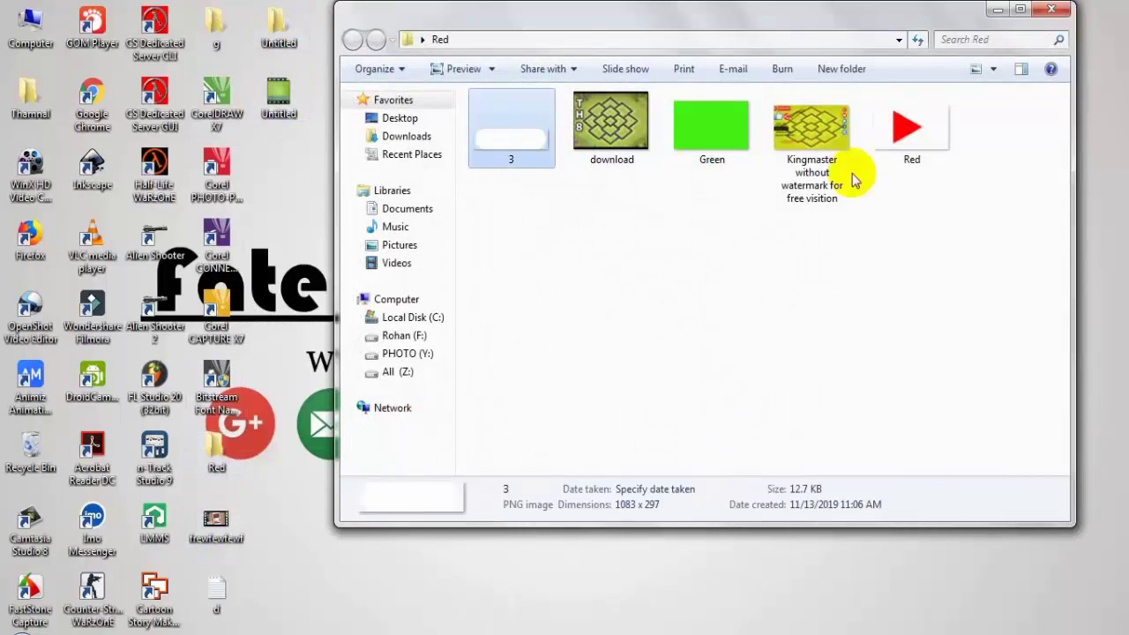
pyautogui.keyDown('ctrl'); pyautogui.click(896, 149); pyautogui.keyUp('ctrl')
pyautogui.moveTo(896, 148)
pyautogui.mouseDown()
pyautogui.moveTo(582, 590)
pyautogui.moveTo(476, 631)
pyautogui.moveTo(270, 197)
pyautogui.mouseUp()
pyautogui.moveTo(51, 128); pyautogui.dragTo(121, 554)
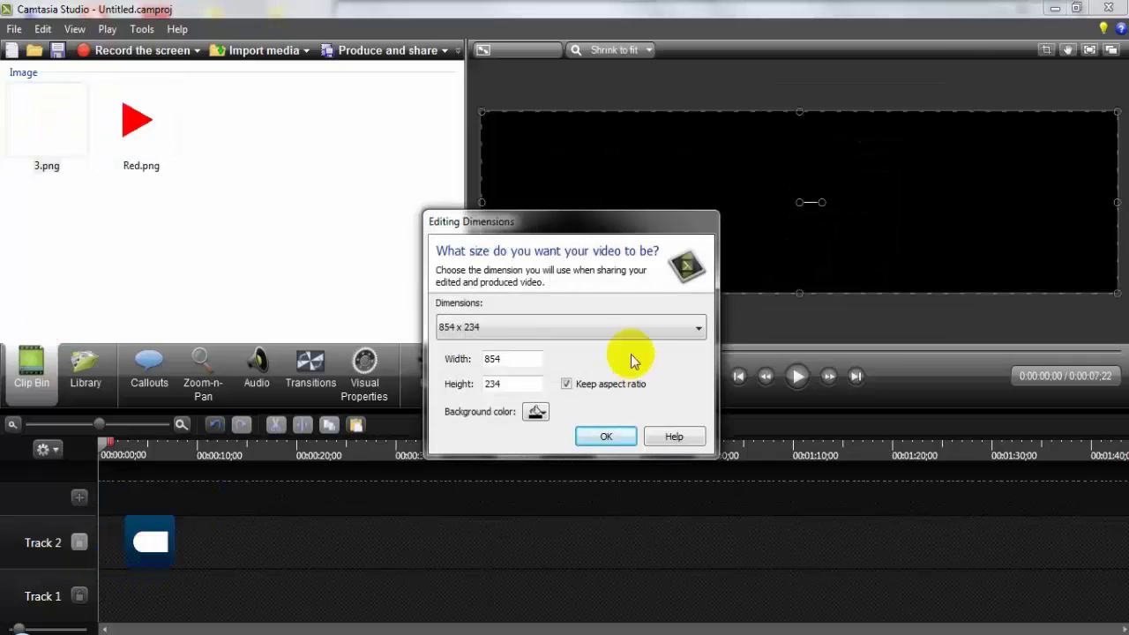
# Set the canvas to 1280 x 720 with a pure green background colour
pyautogui.click(674, 326)
pyautogui.click(565, 456)
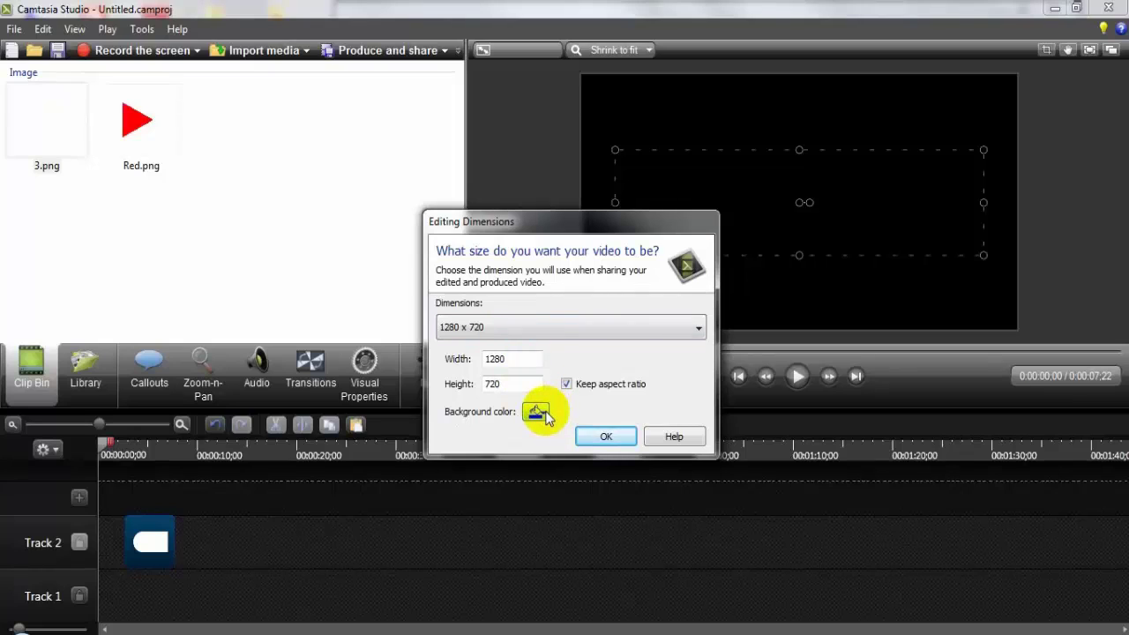
pyautogui.click(540, 412)
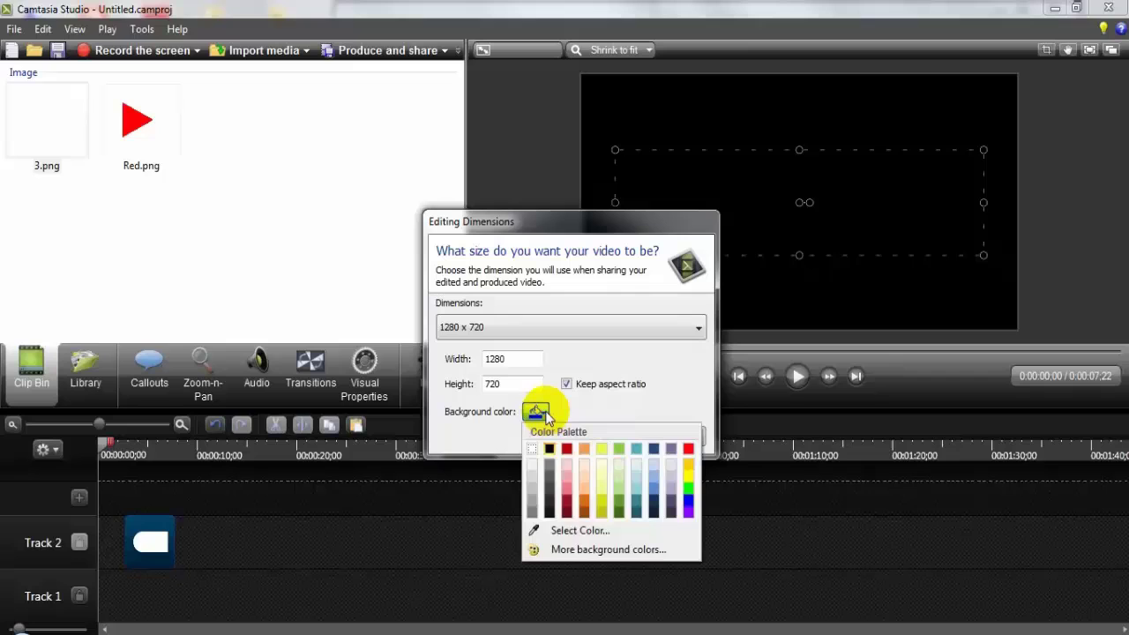
pyautogui.click(547, 550)
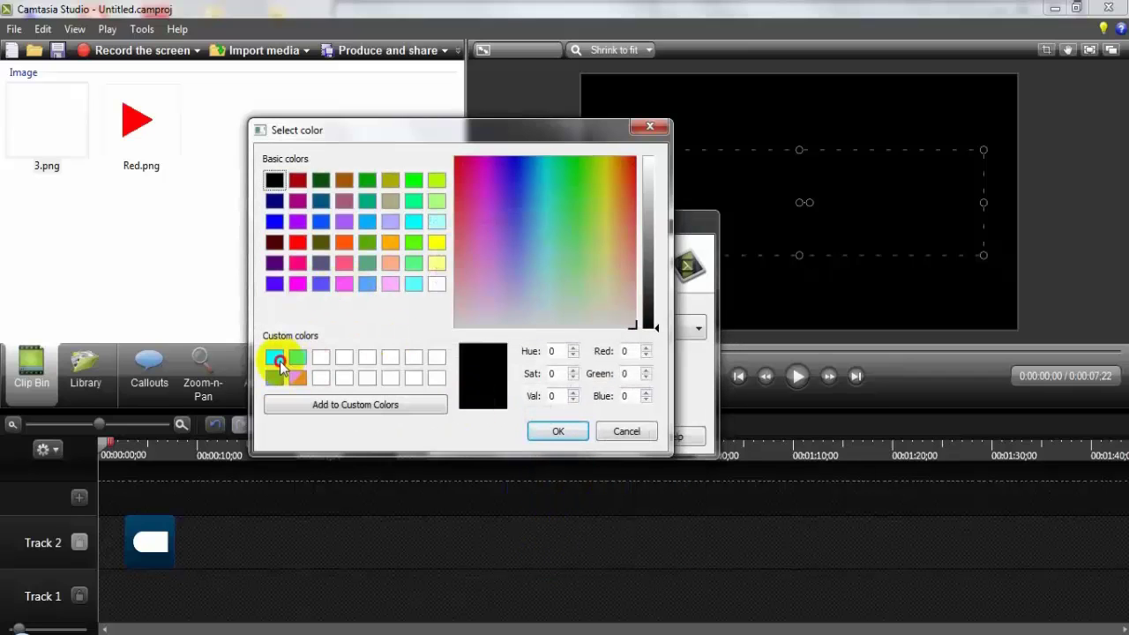
pyautogui.click(275, 357)
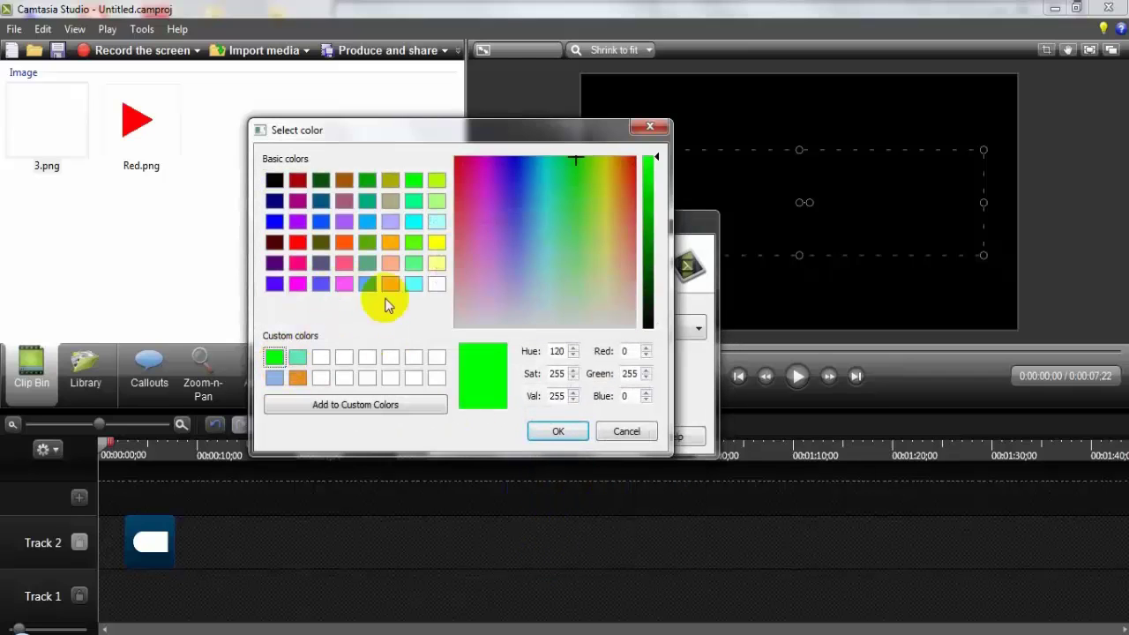
pyautogui.click(560, 433)
pyautogui.click(607, 434)
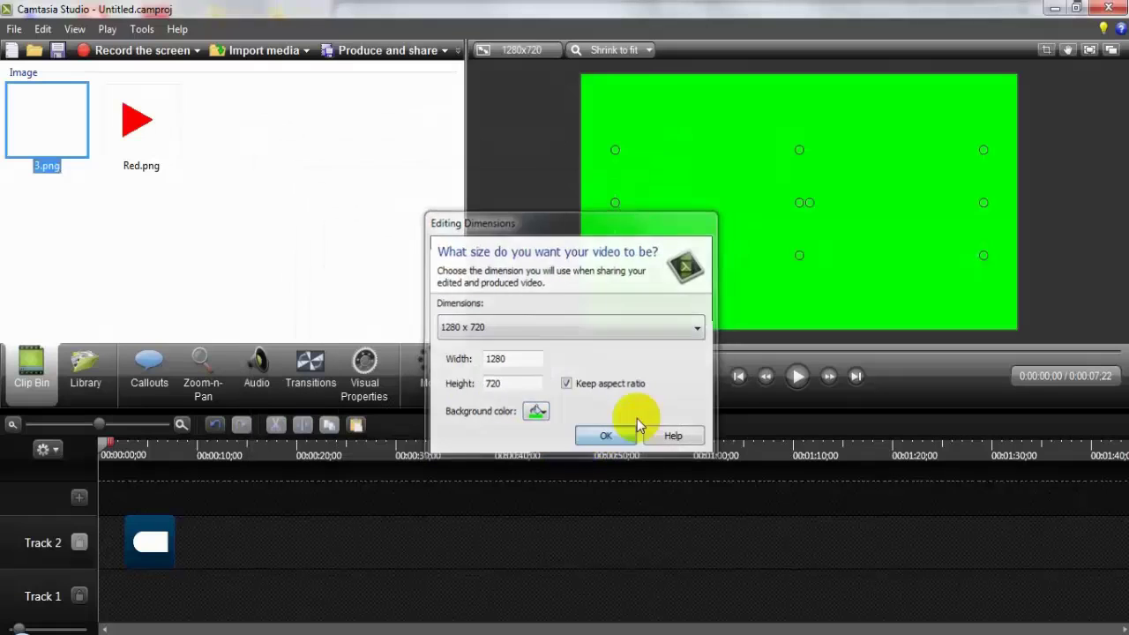
# Move the pill clip to the timeline start, lengthen it to about 1:16, and flatten the pill
pyautogui.moveTo(150, 543)
pyautogui.mouseDown()
pyautogui.moveTo(124, 543)
pyautogui.moveTo(852, 547)
pyautogui.mouseUp()
pyautogui.moveTo(733, 549)
pyautogui.mouseDown()
pyautogui.moveTo(706, 604)
pyautogui.moveTo(716, 599)
pyautogui.mouseUp()
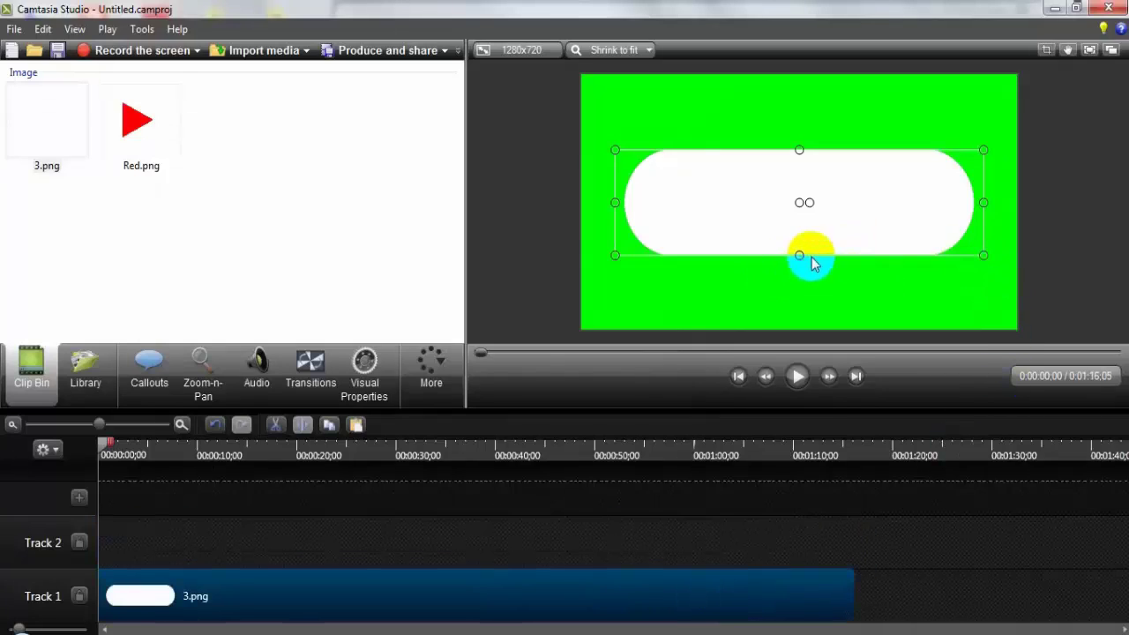
pyautogui.moveTo(799, 255); pyautogui.dragTo(799, 240)
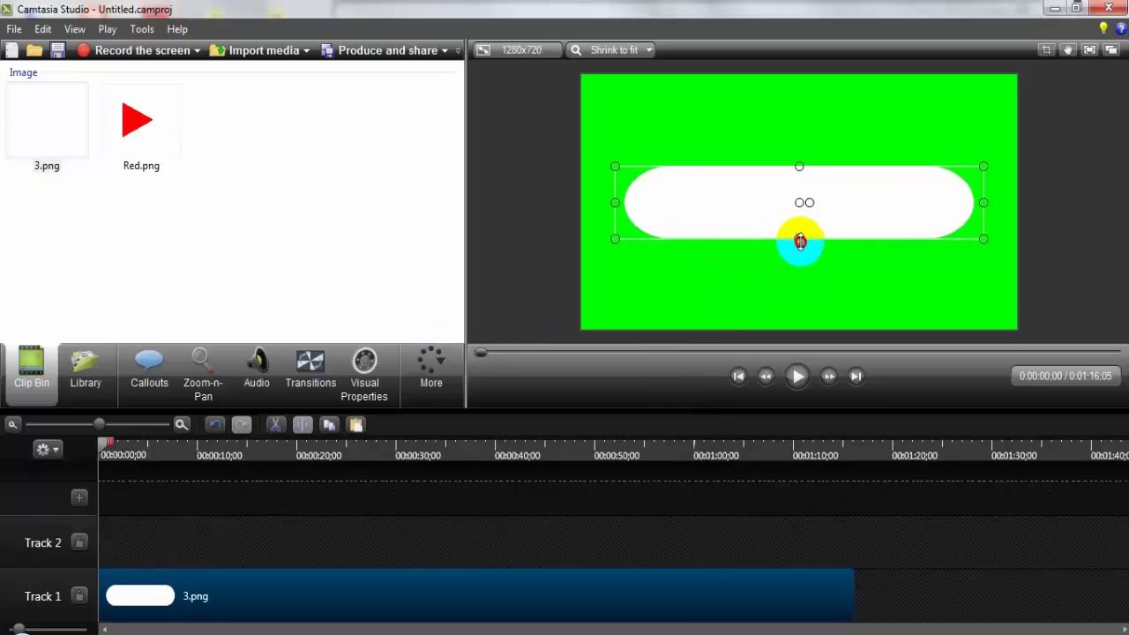
# Try rotating the pill to about -45 degrees and shrinking it to 1% scale
pyautogui.click(388, 389)
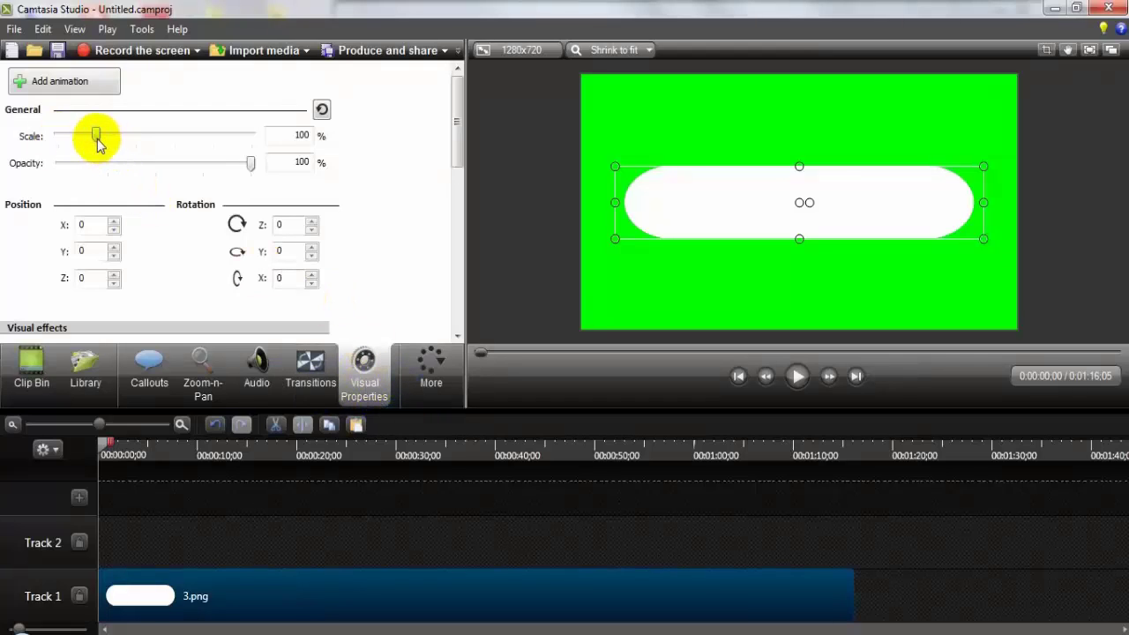
pyautogui.click(312, 222)
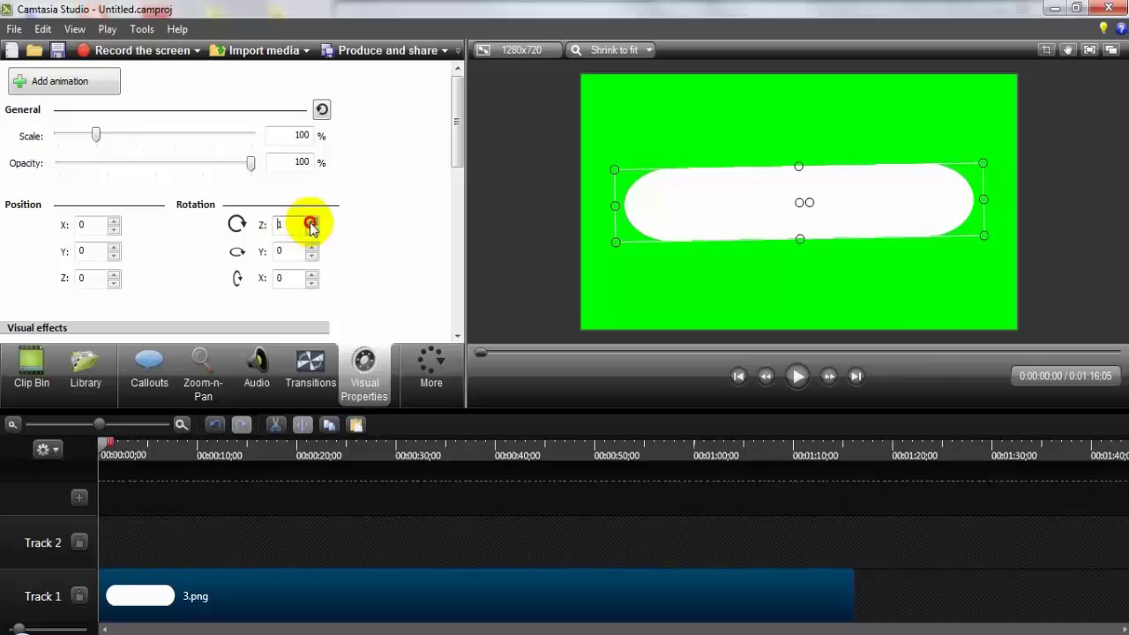
pyautogui.click(312, 231)
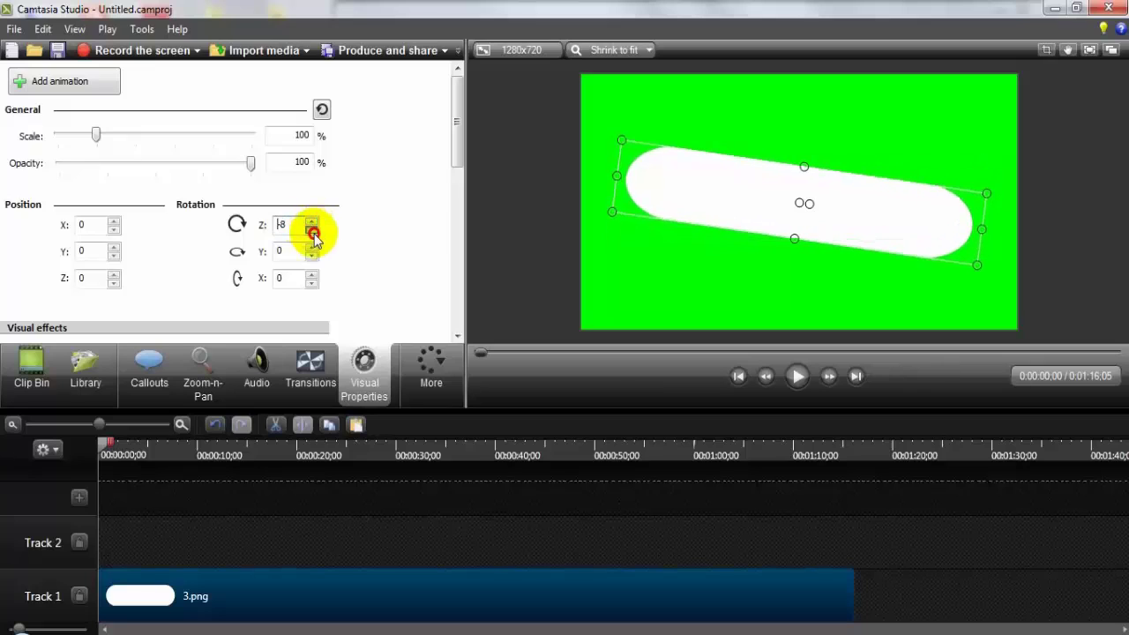
pyautogui.moveTo(313, 232); pyautogui.dragTo(315, 236)
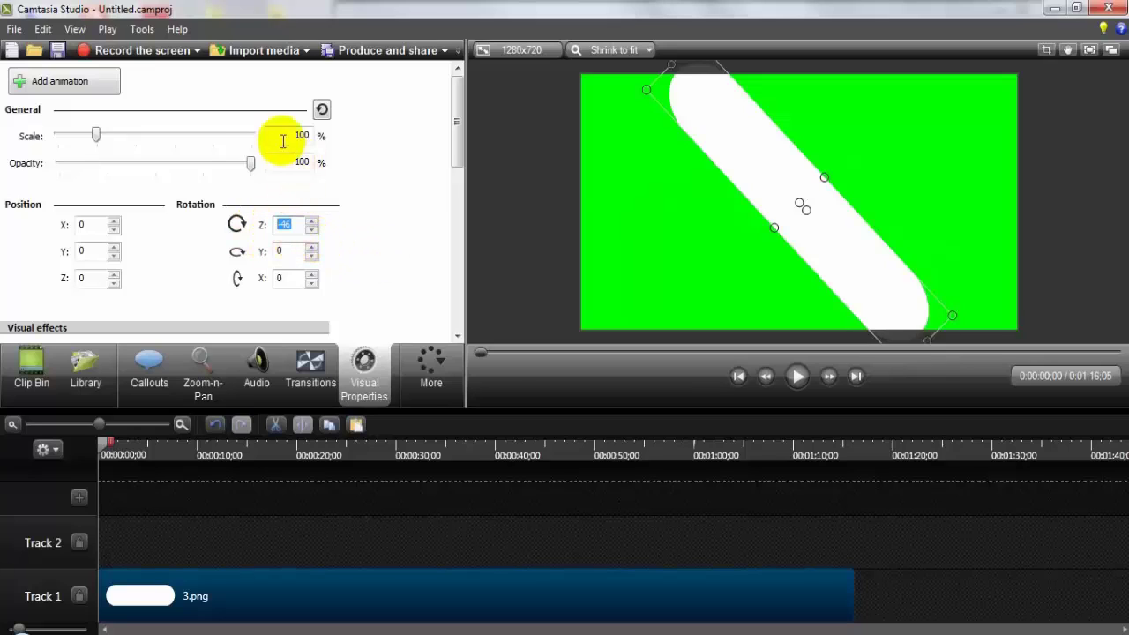
pyautogui.moveTo(96, 137); pyautogui.dragTo(55, 145)
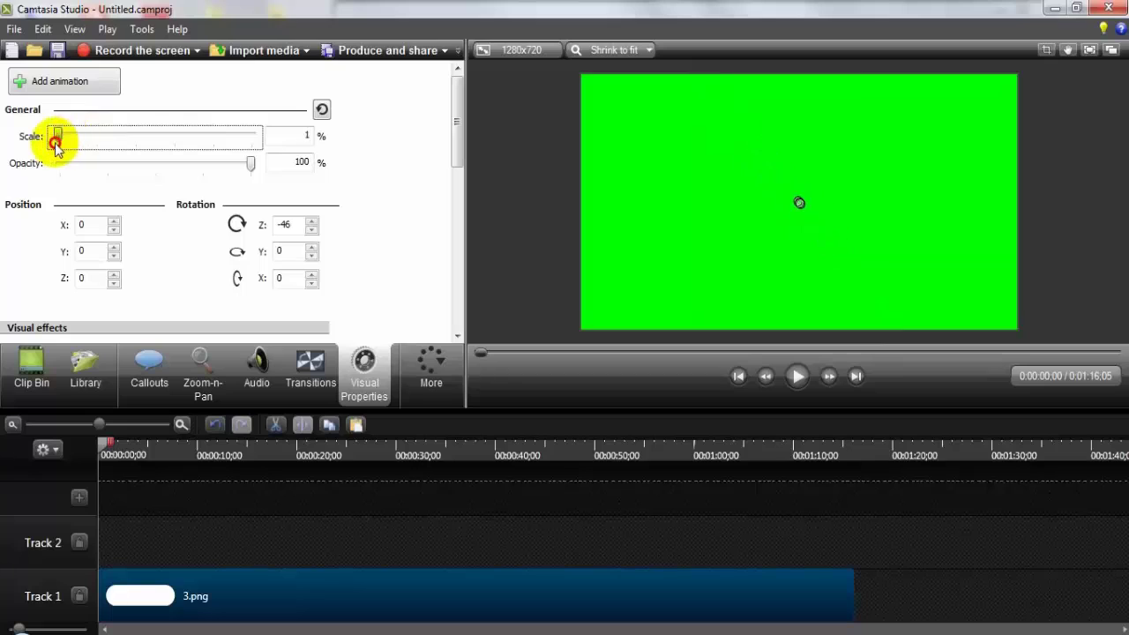
# Restore the 3.png clip's default scale and rotation, then make the pill shorter in height
pyautogui.click(222, 533)
pyautogui.click(353, 544)
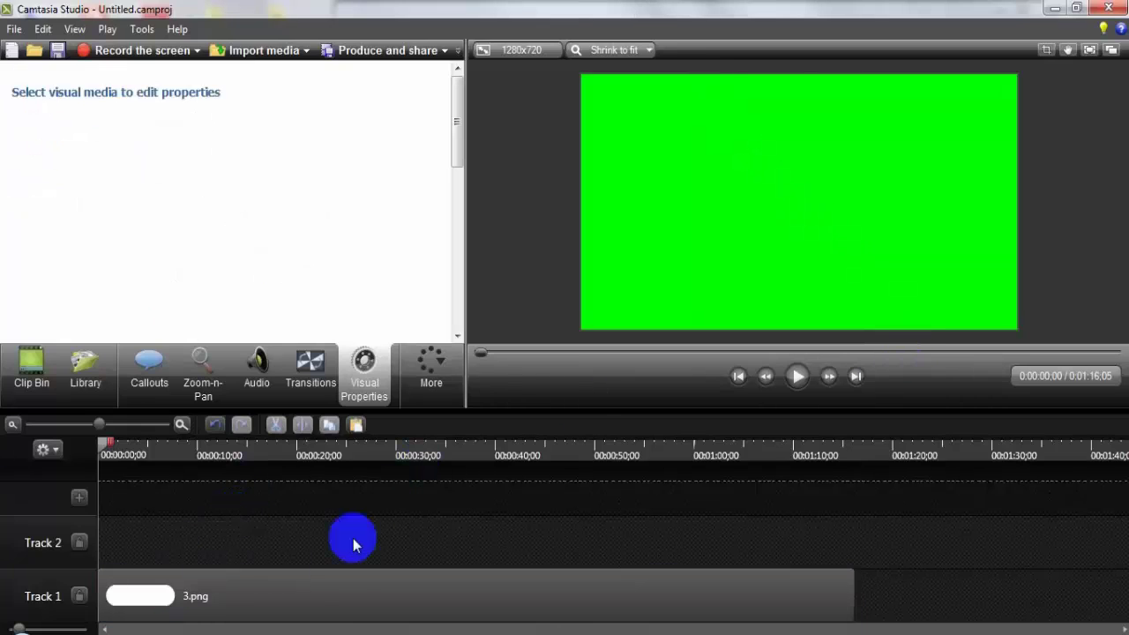
pyautogui.click(226, 598)
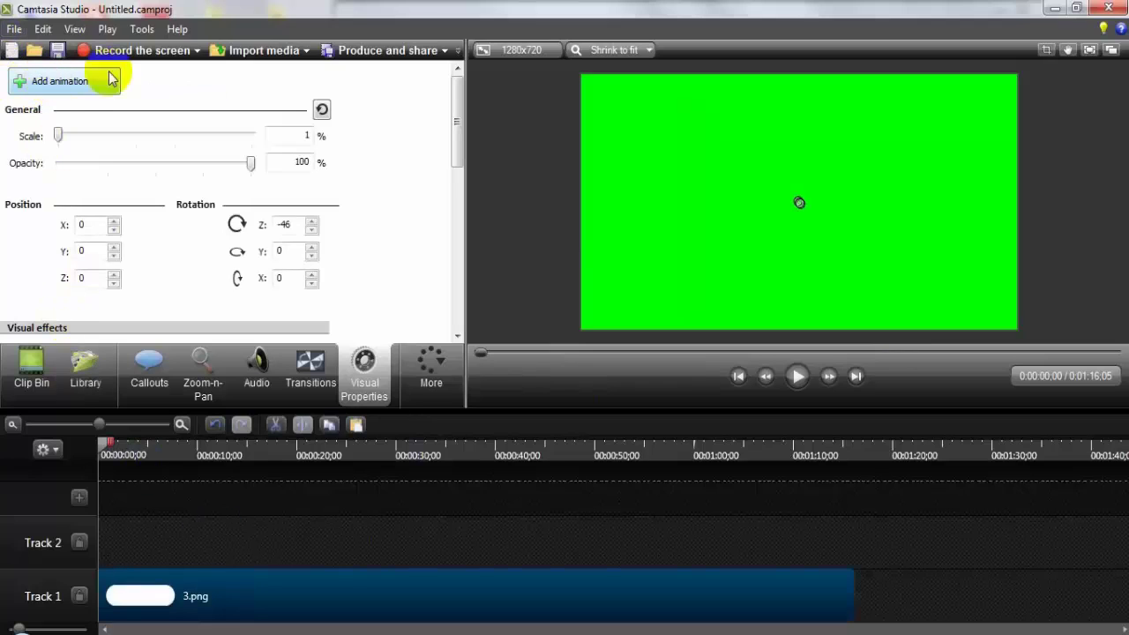
pyautogui.click(321, 110)
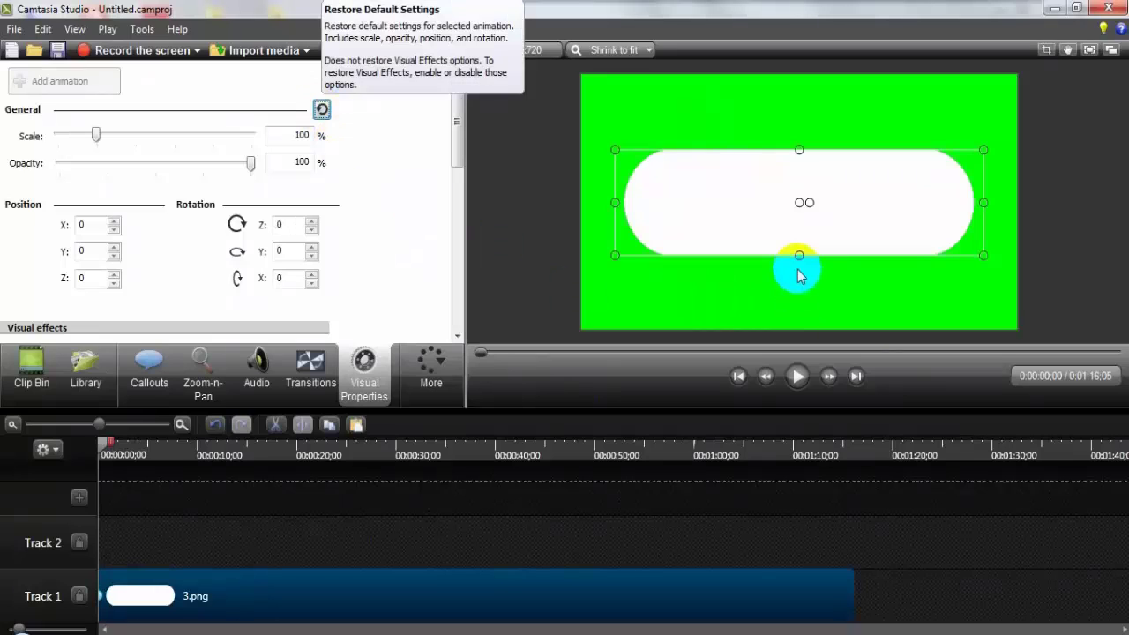
pyautogui.moveTo(800, 256); pyautogui.dragTo(801, 236)
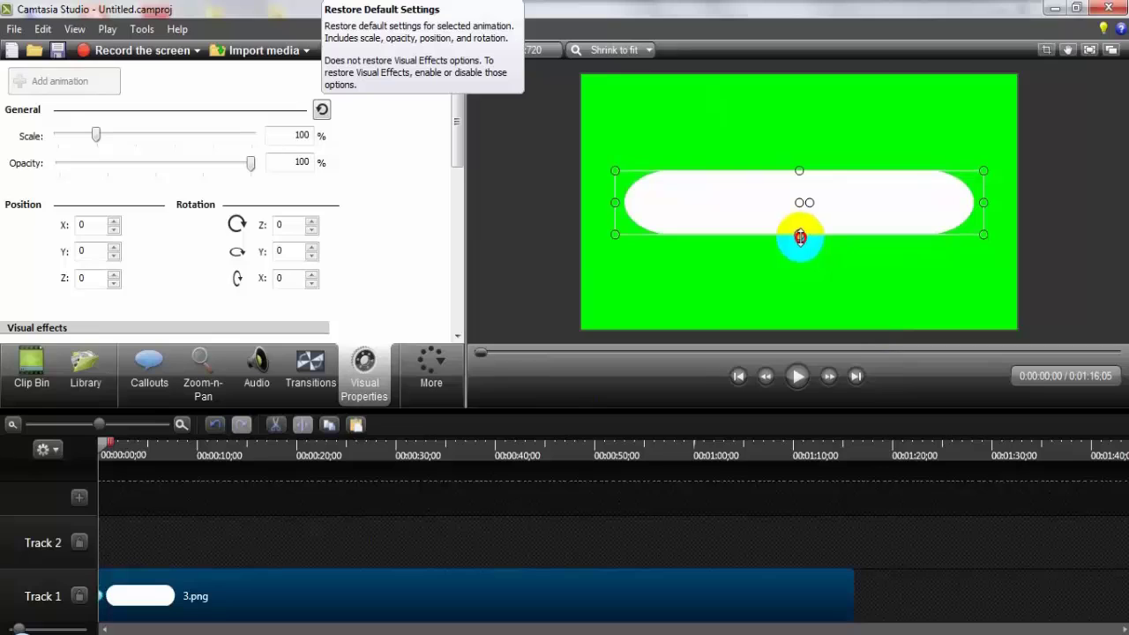
# Preview the pill's spin-in animation from the start of the timeline
pyautogui.click(521, 522)
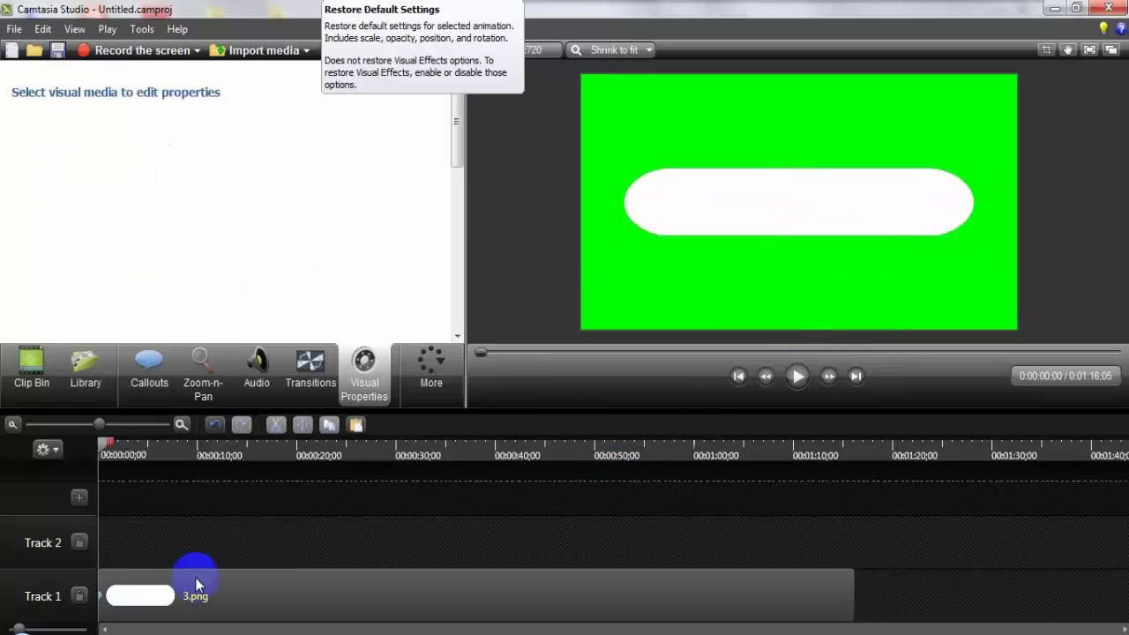
pyautogui.click(99, 598)
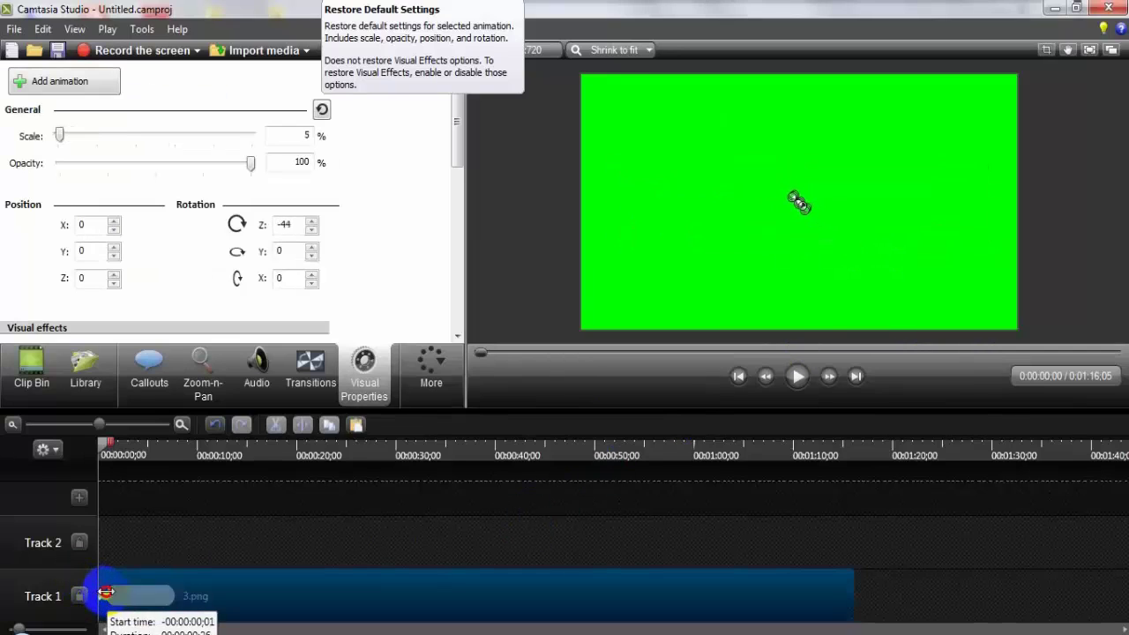
pyautogui.click(151, 552)
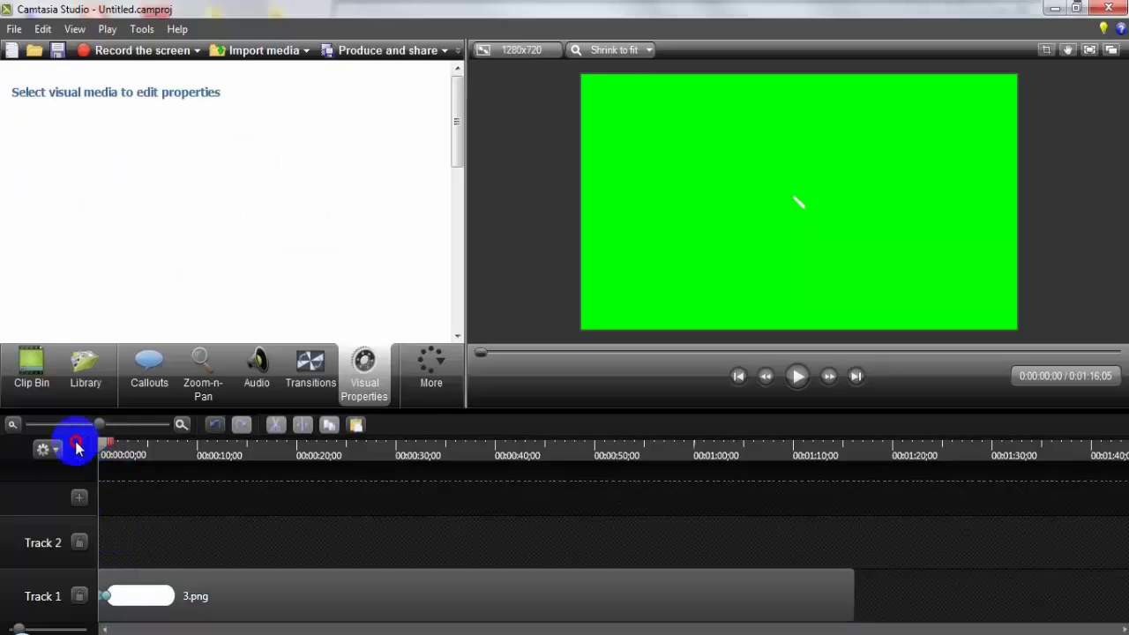
pyautogui.press('space')
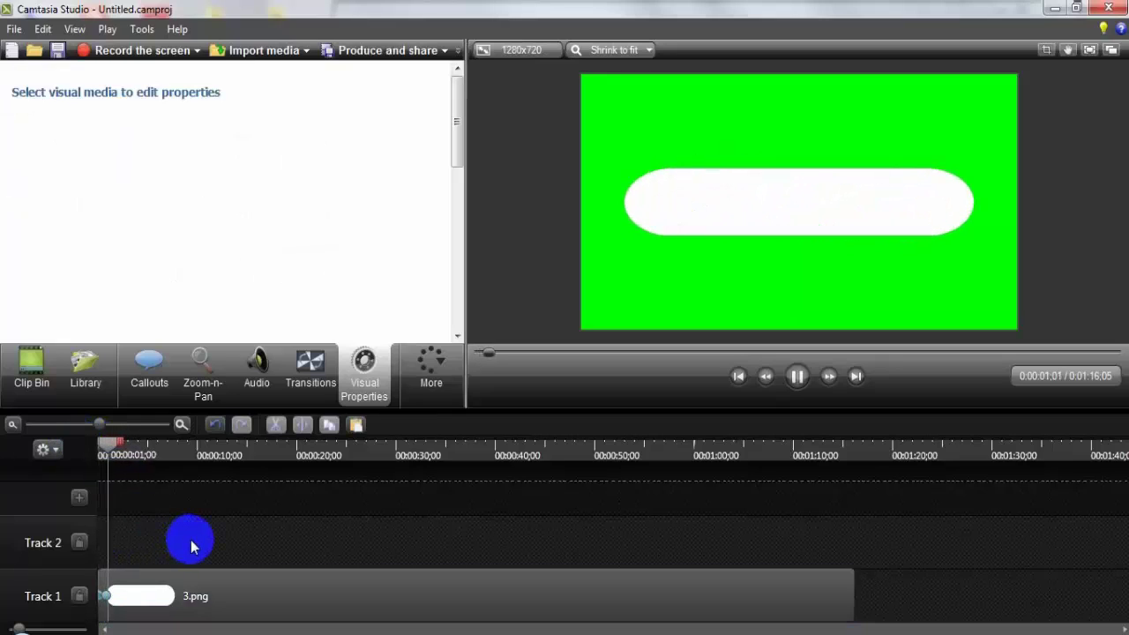
pyautogui.click(106, 596)
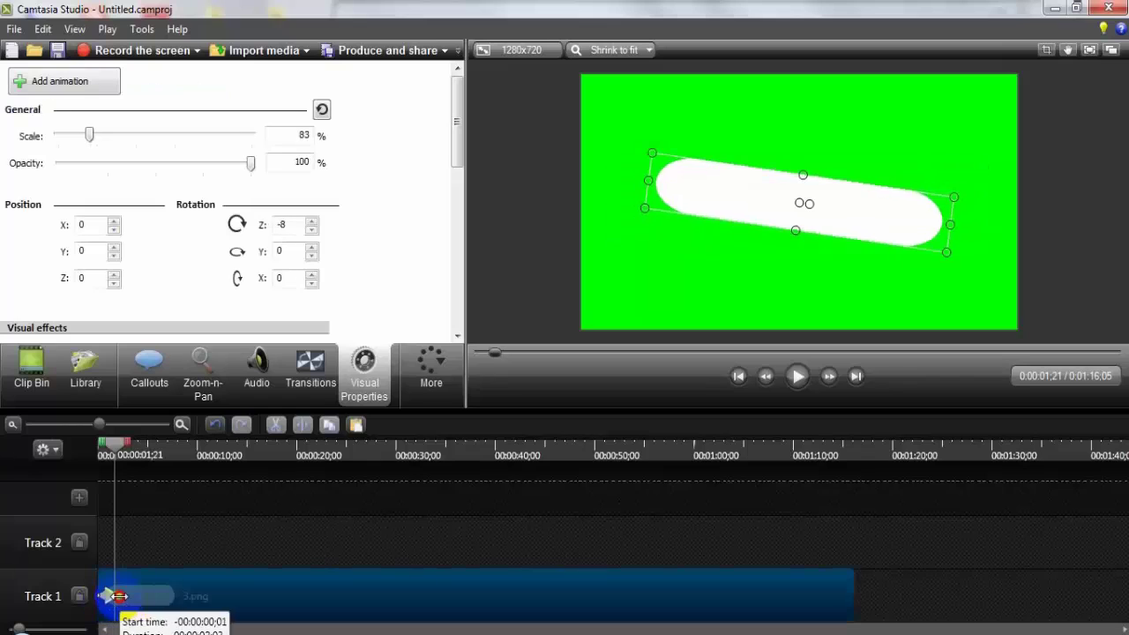
pyautogui.moveTo(108, 457); pyautogui.dragTo(98, 455)
pyautogui.click(165, 510)
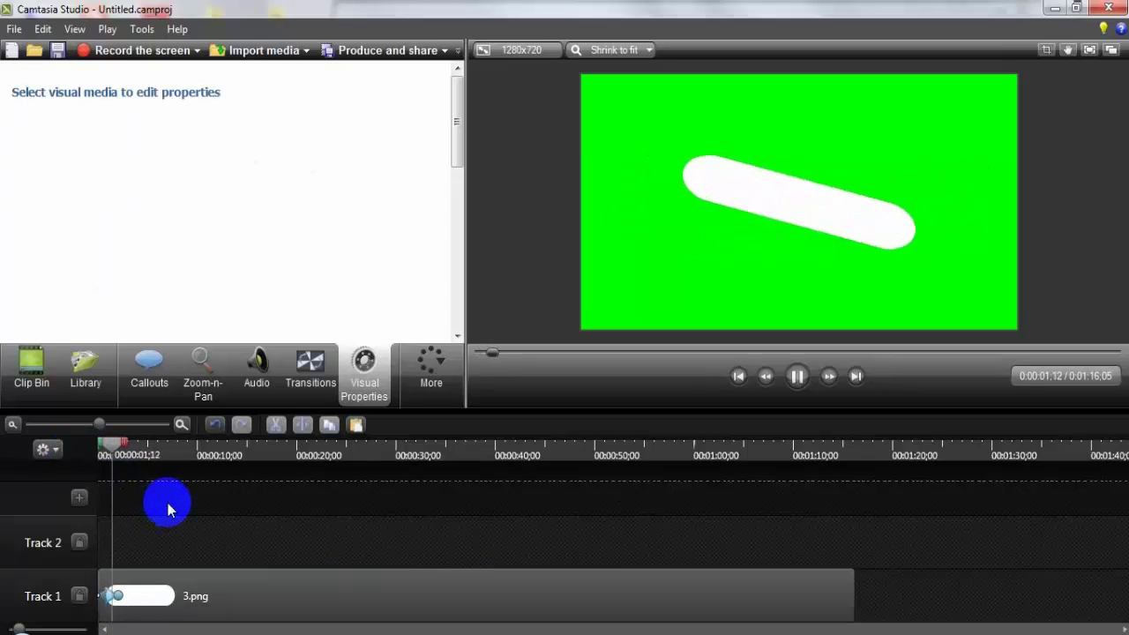
pyautogui.press('space')
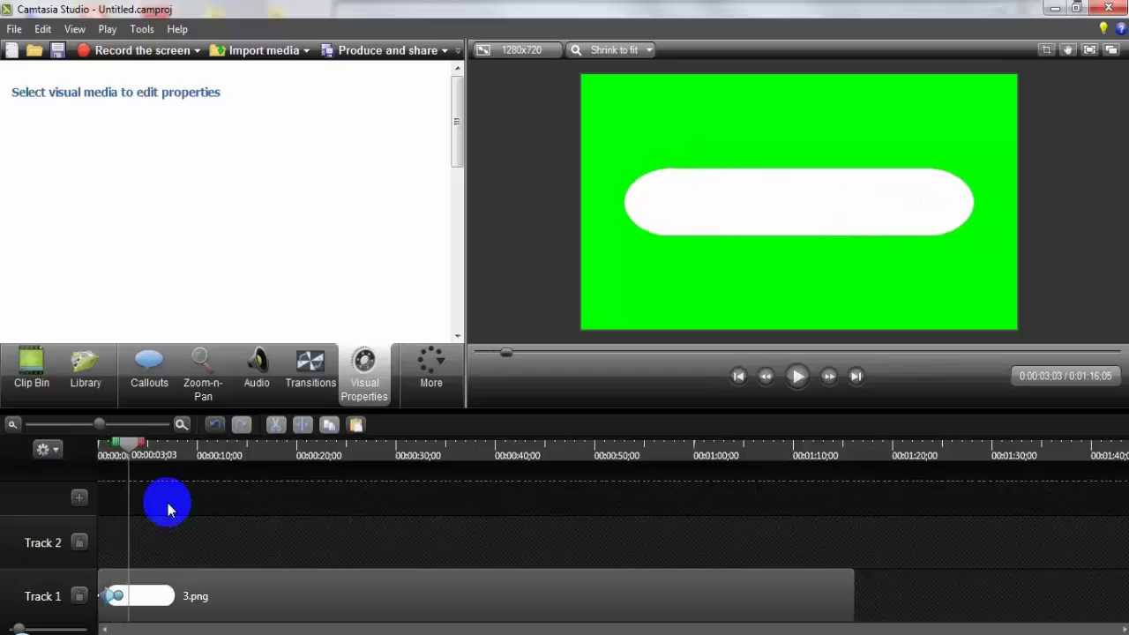
# Place Red.png from the Clip Bin on Track 2 above the pill
pyautogui.click(20, 386)
pyautogui.moveTo(142, 123)
pyautogui.mouseDown()
pyautogui.moveTo(120, 542)
pyautogui.moveTo(141, 537)
pyautogui.mouseUp()
pyautogui.click(113, 537)
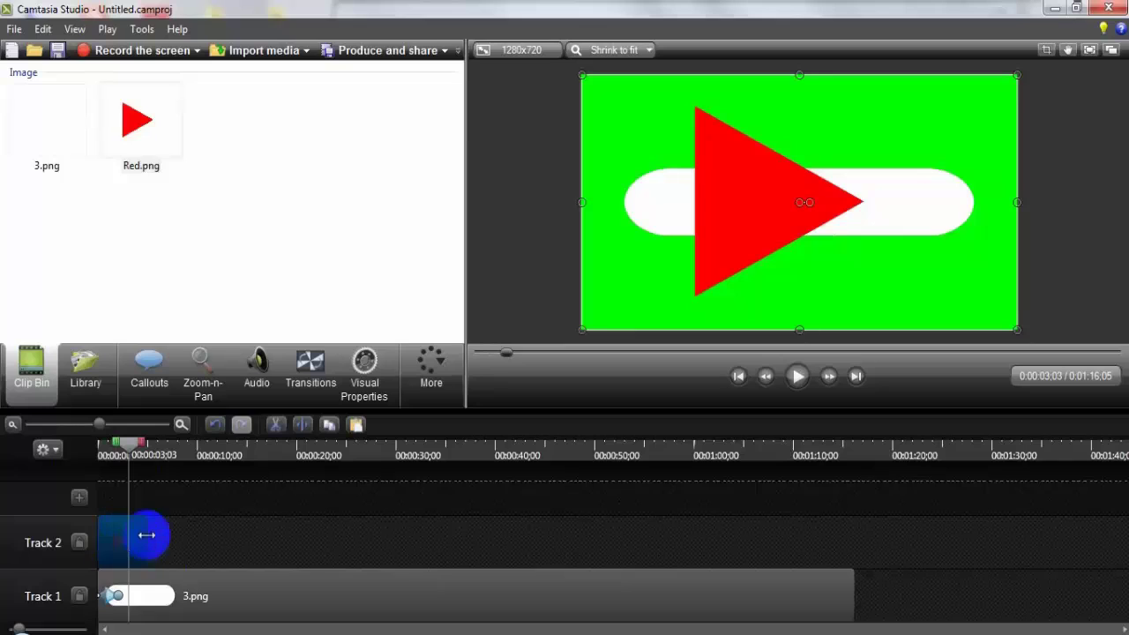
# Stretch Red.png to the pill clip's 1:16 length and zoom the timeline in for finer timing
pyautogui.moveTo(356, 534); pyautogui.dragTo(854, 549)
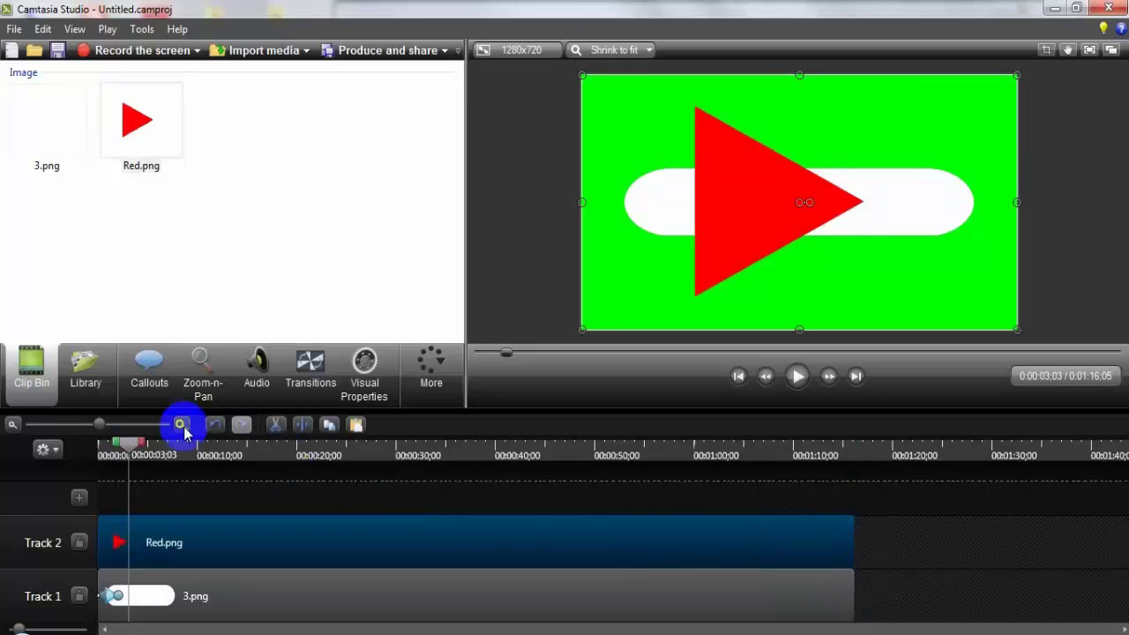
pyautogui.moveTo(106, 424); pyautogui.dragTo(159, 424)
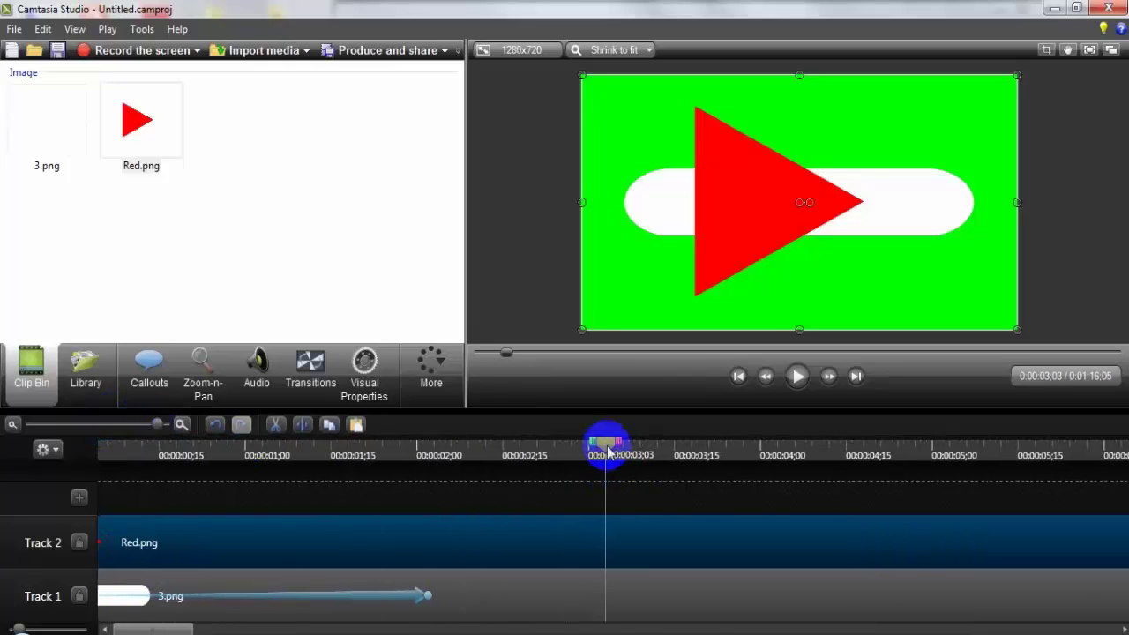
pyautogui.moveTo(605, 448); pyautogui.dragTo(430, 475)
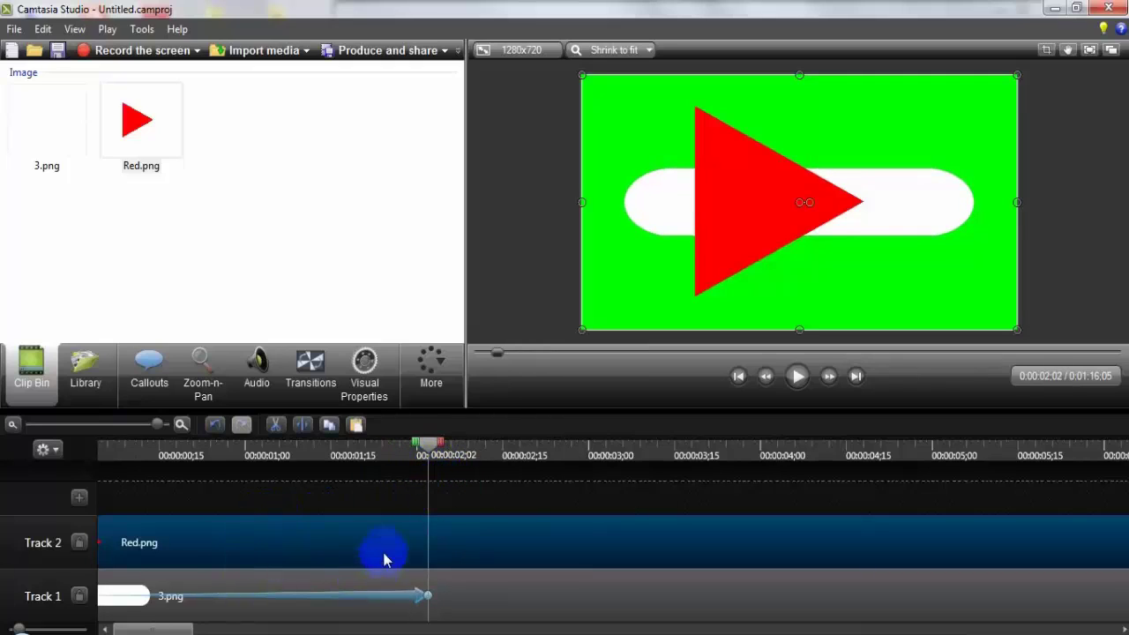
pyautogui.moveTo(156, 424); pyautogui.dragTo(169, 424)
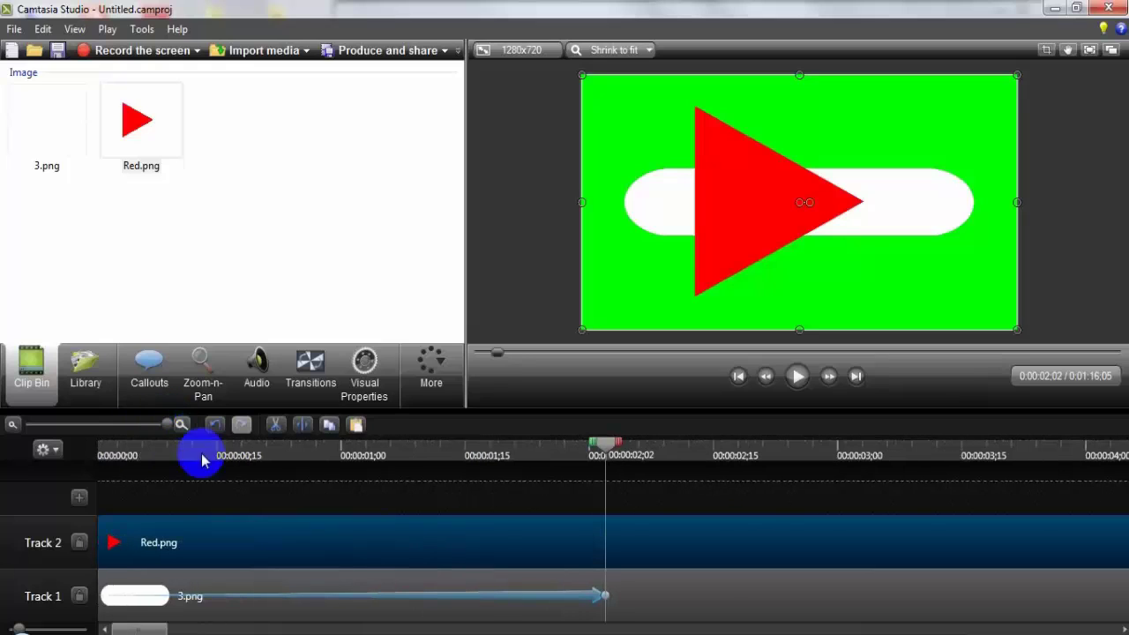
# Split Red.png at 0:02;02, delete its first part, and select the remaining triangle clip
pyautogui.moveTo(102, 548)
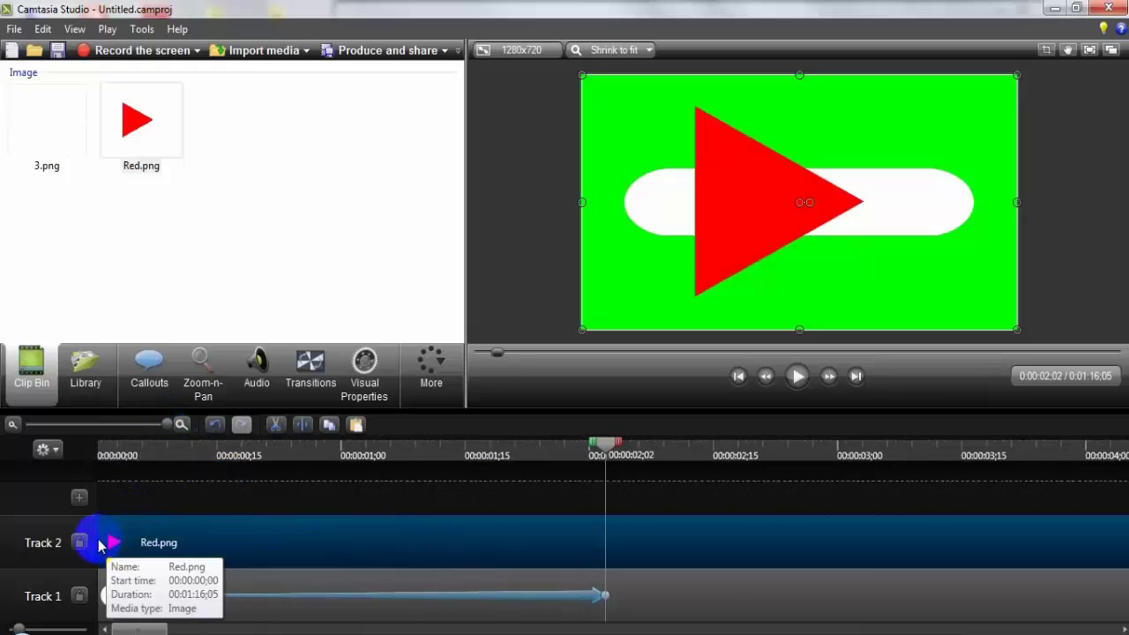
pyautogui.click(300, 427)
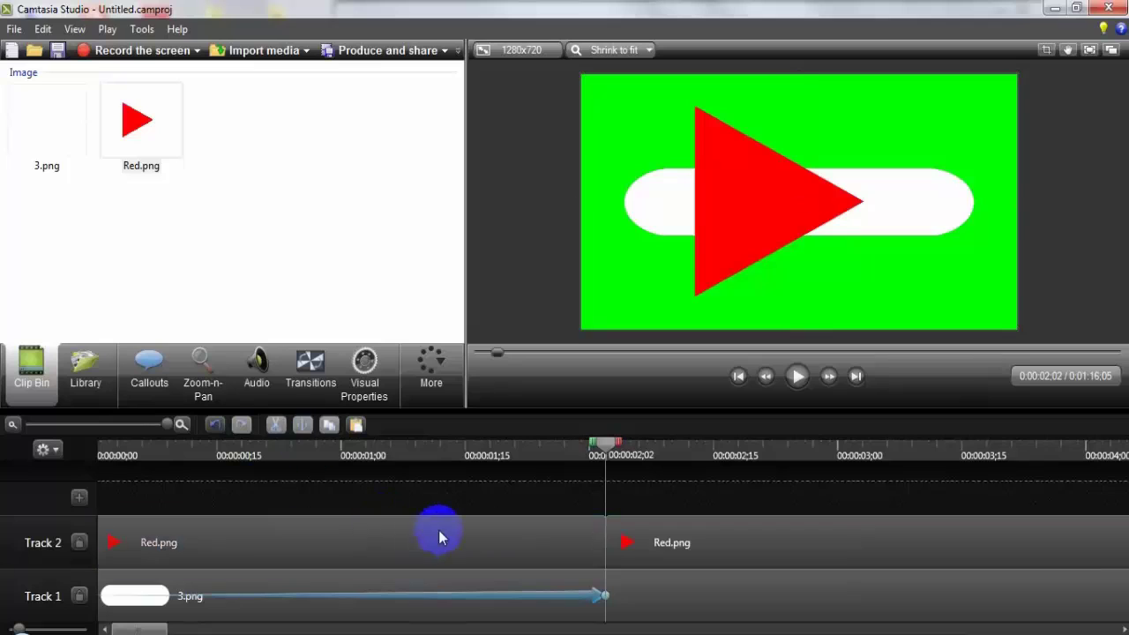
pyautogui.click(438, 530)
pyautogui.press('Delete')
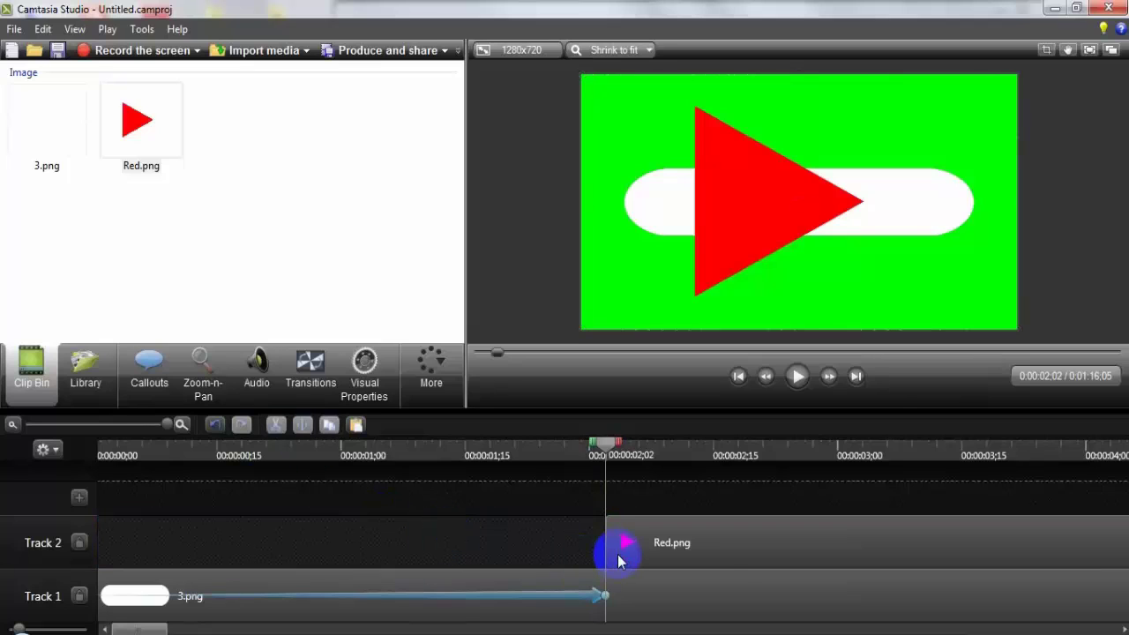
pyautogui.click(618, 557)
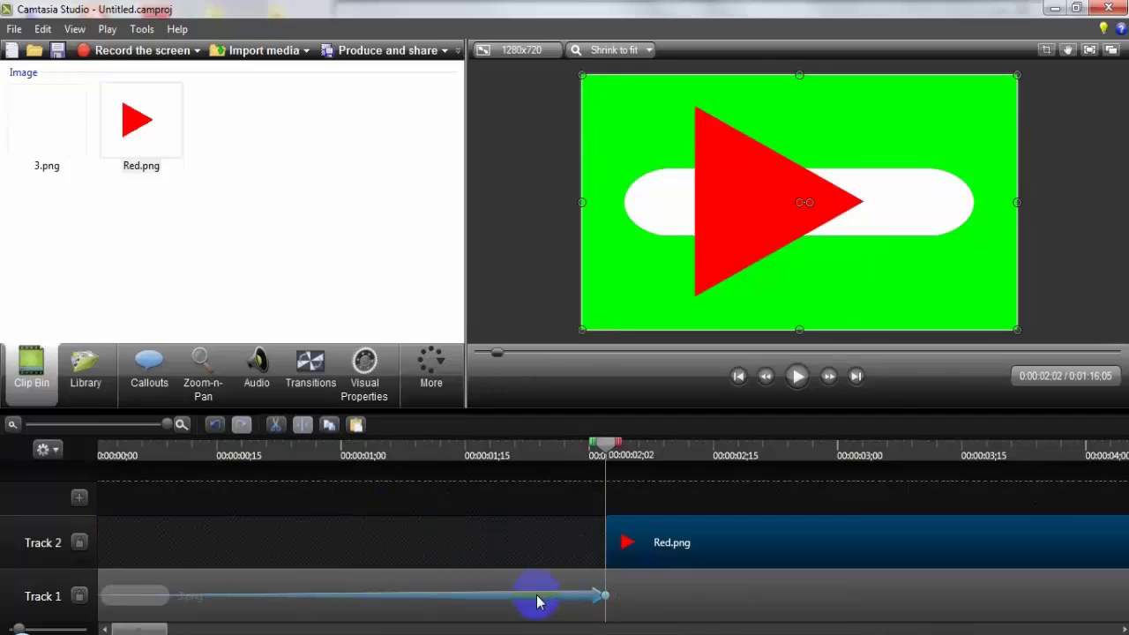
pyautogui.click(670, 552)
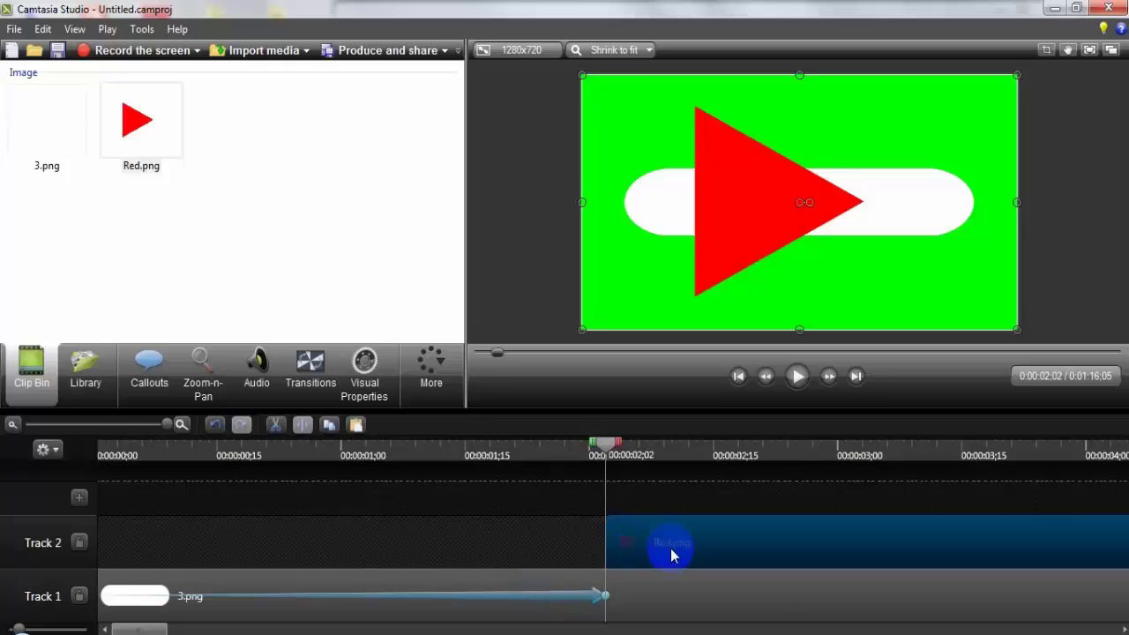
# Set the triangle's Z rotation to 0 and its scale to 10%
pyautogui.click(365, 388)
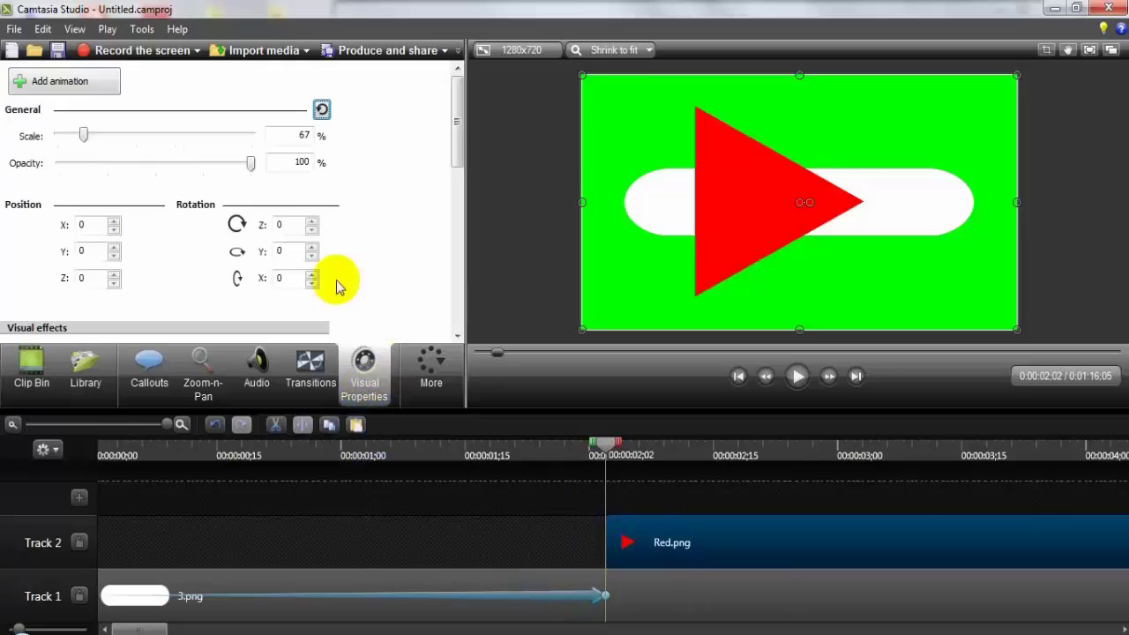
pyautogui.click(311, 220)
pyautogui.click(310, 221)
pyautogui.click(311, 220)
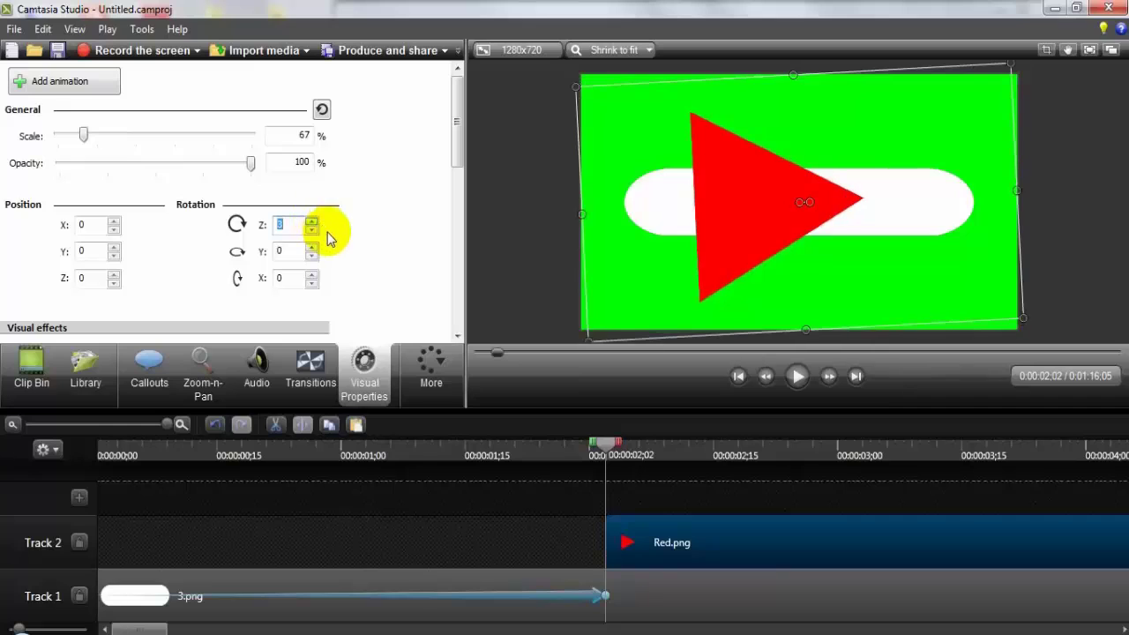
pyautogui.write('0')
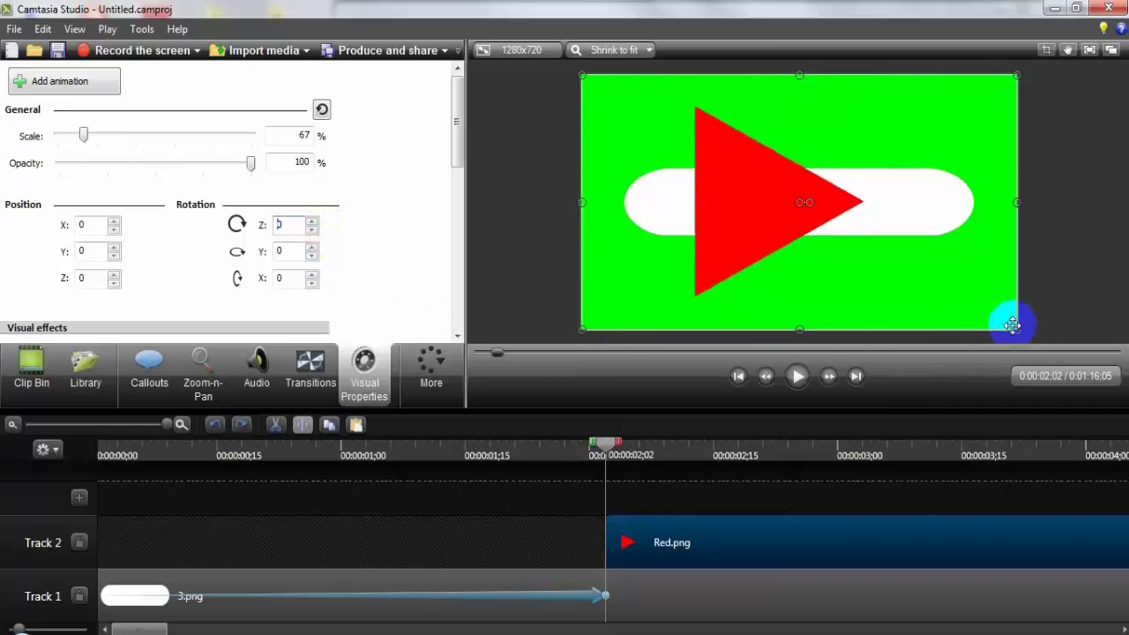
pyautogui.moveTo(1017, 330); pyautogui.dragTo(841, 201)
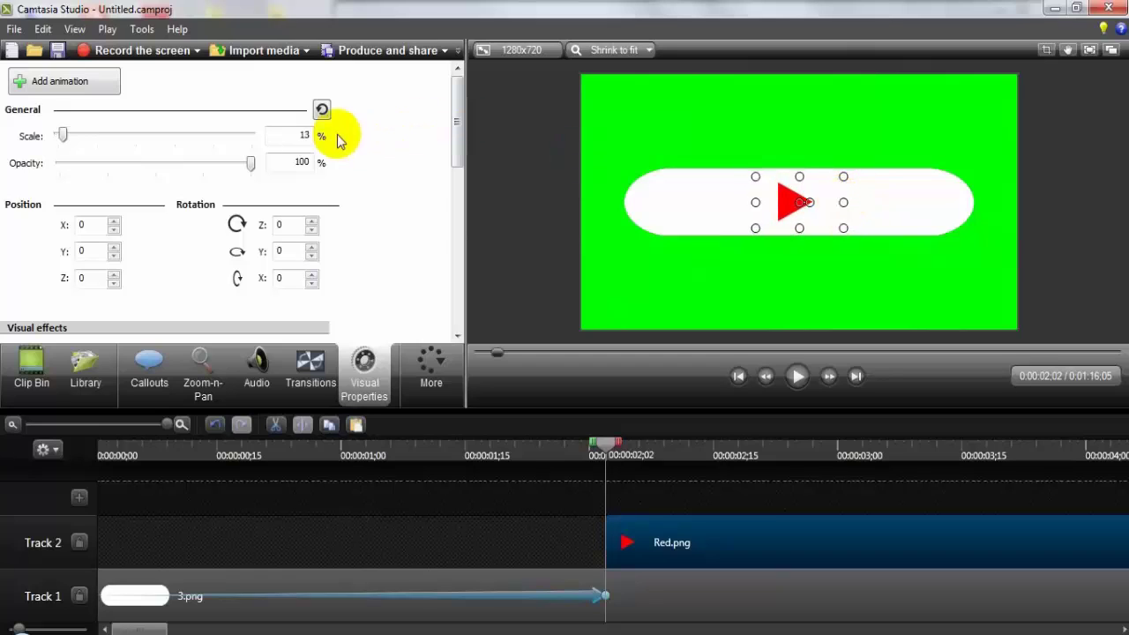
pyautogui.doubleClick(300, 135)
pyautogui.write('10')
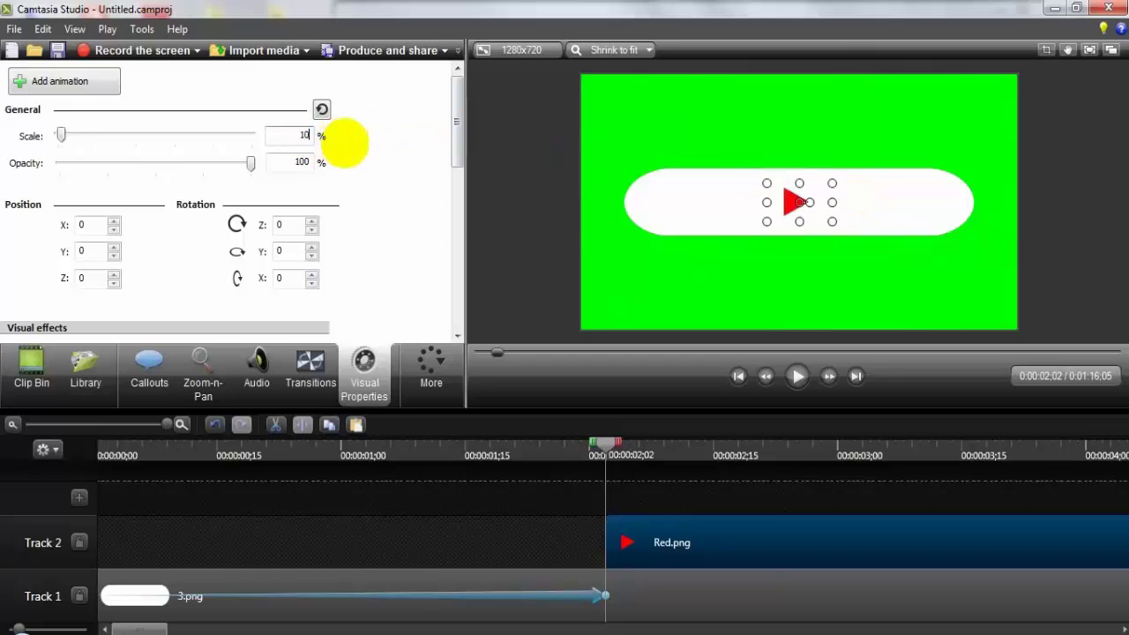
# Move the triangle to the pill's left end (X -348, Y -1) and set rotation to -360°
pyautogui.moveTo(796, 204); pyautogui.dragTo(677, 203)
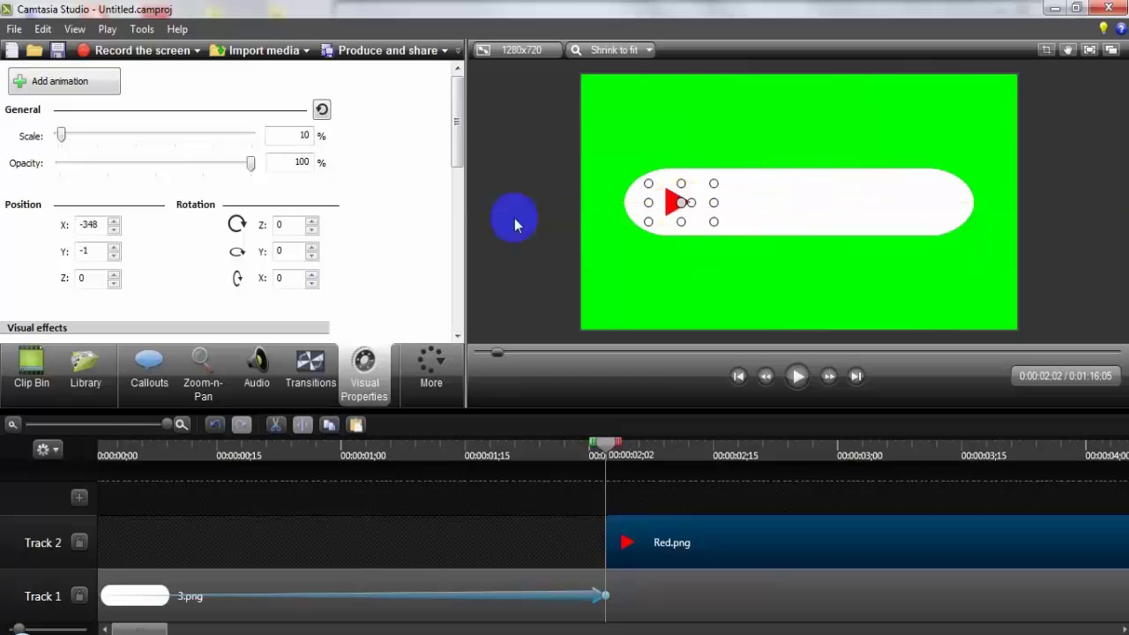
pyautogui.click(312, 231)
pyautogui.moveTo(312, 231); pyautogui.dragTo(312, 231)
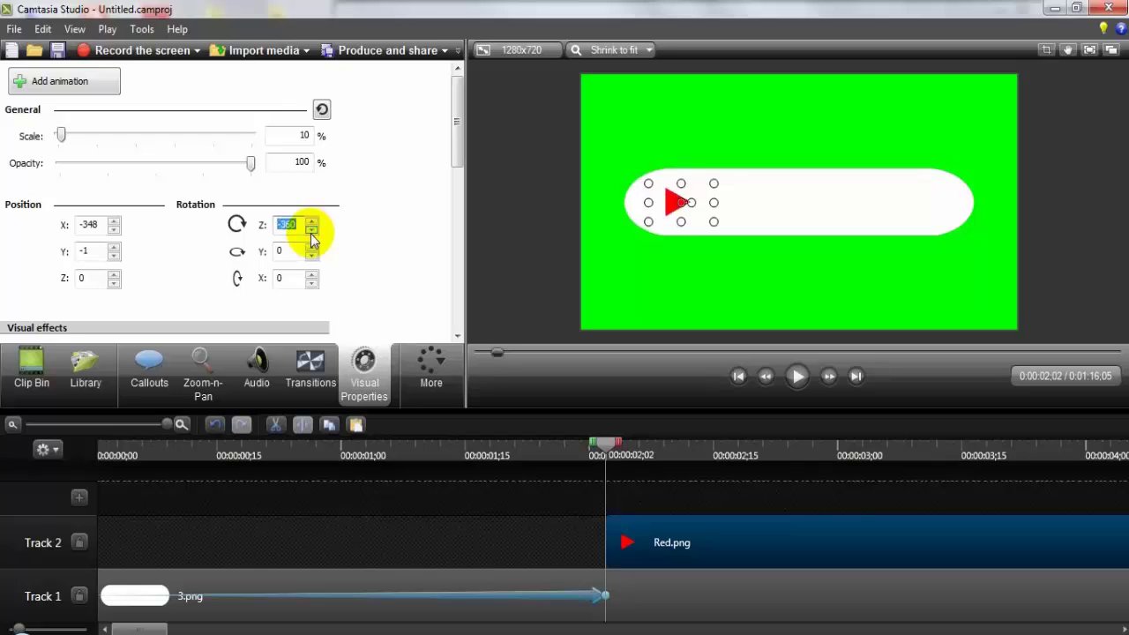
pyautogui.click(304, 524)
pyautogui.click(644, 565)
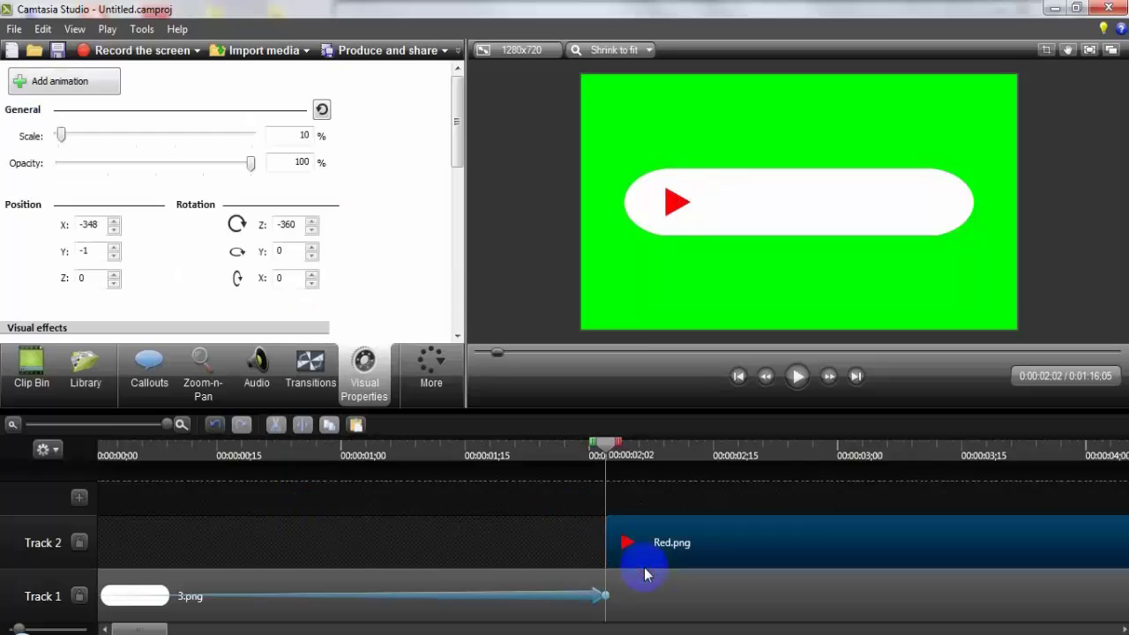
# Set the triangle's starting state to 1% scale at -360° rotation
pyautogui.click(76, 91)
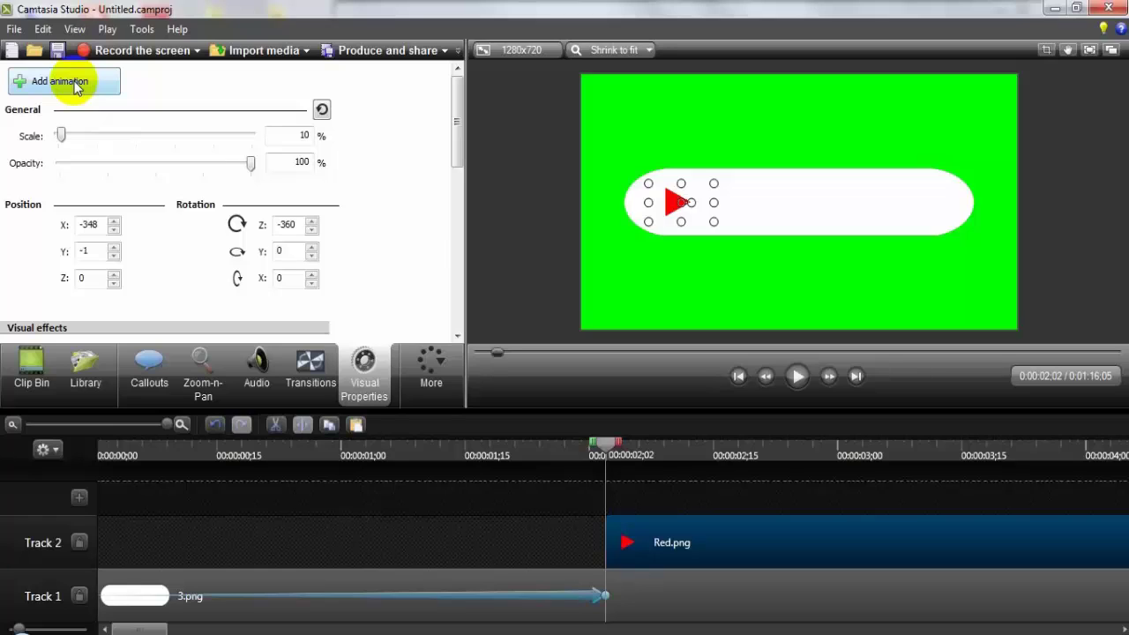
pyautogui.doubleClick(293, 137)
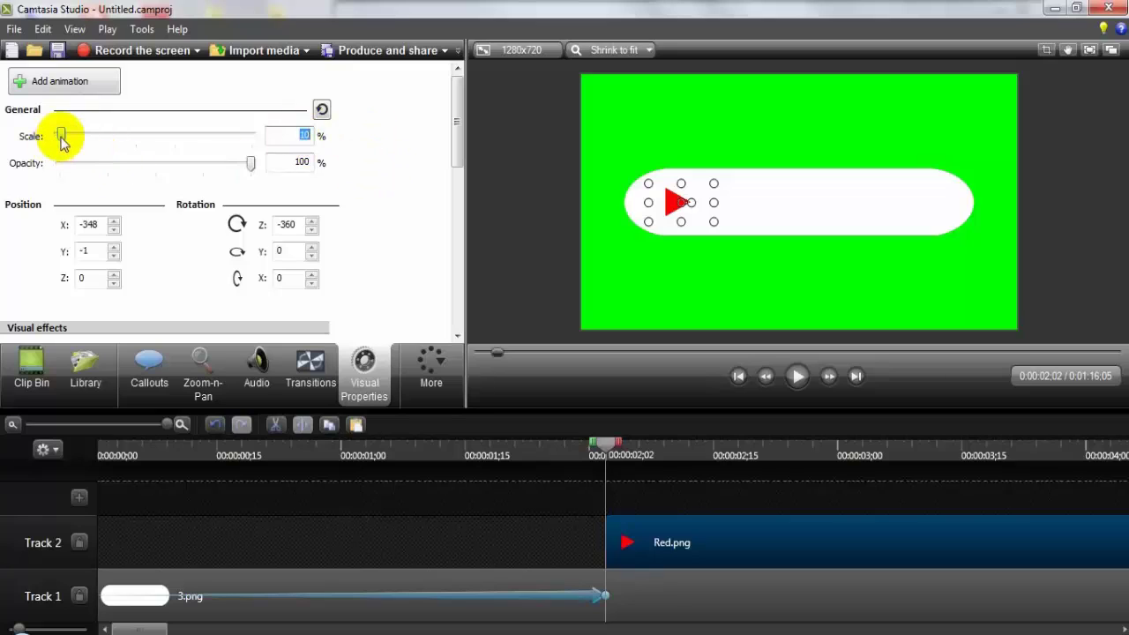
pyautogui.moveTo(62, 139); pyautogui.dragTo(54, 140)
pyautogui.doubleClick(284, 224)
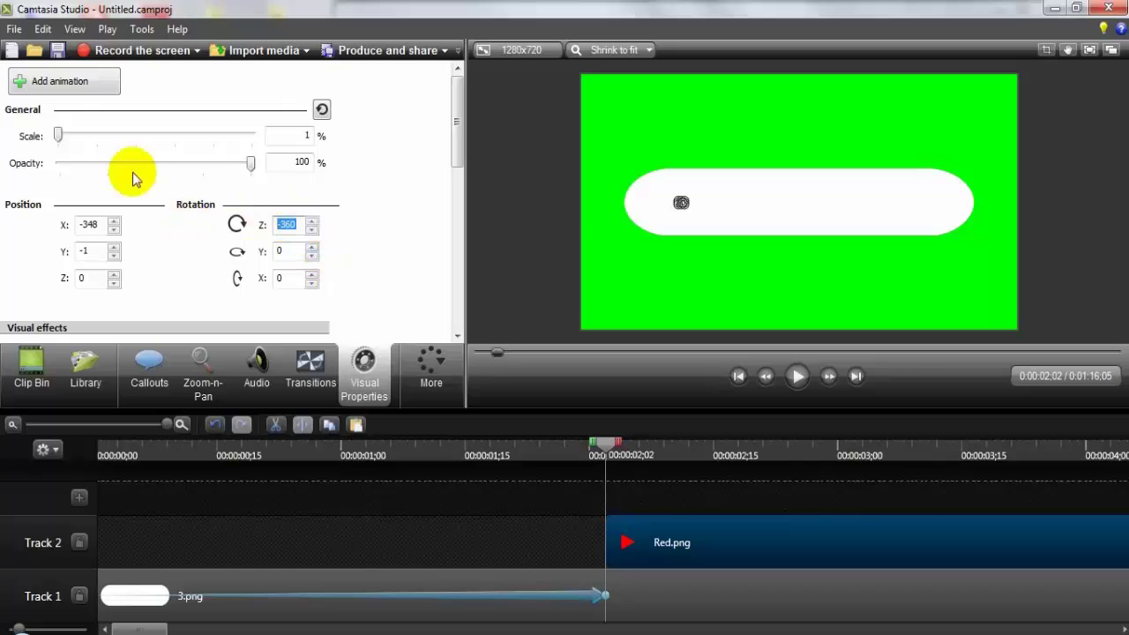
# Add an animation point ending at 10% scale and 0° rotation
pyautogui.click(23, 89)
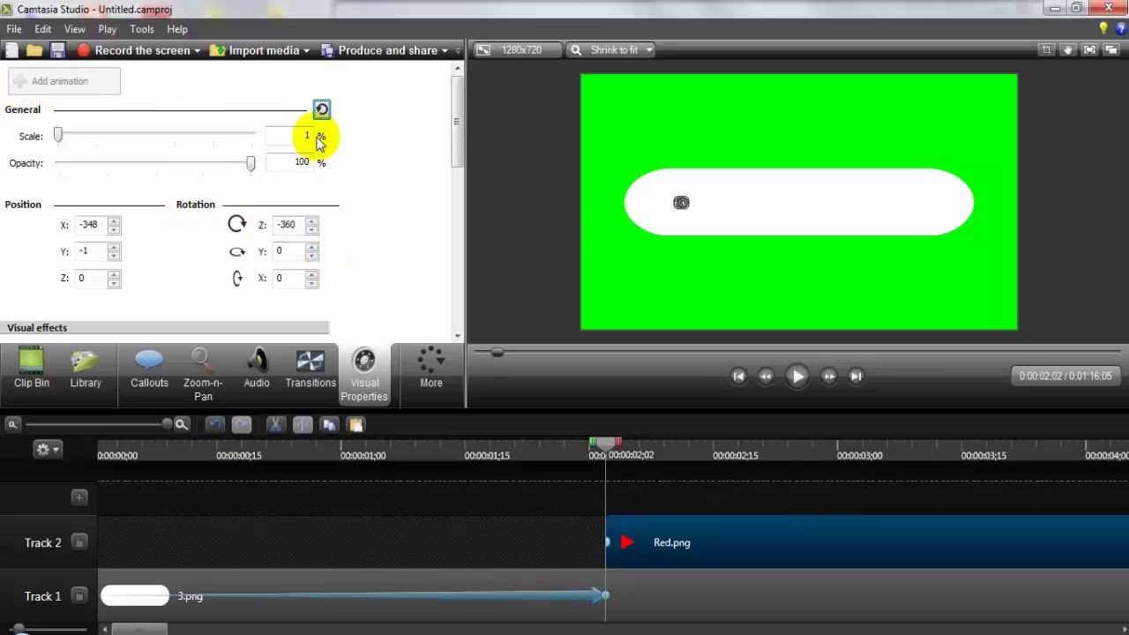
pyautogui.write('10')
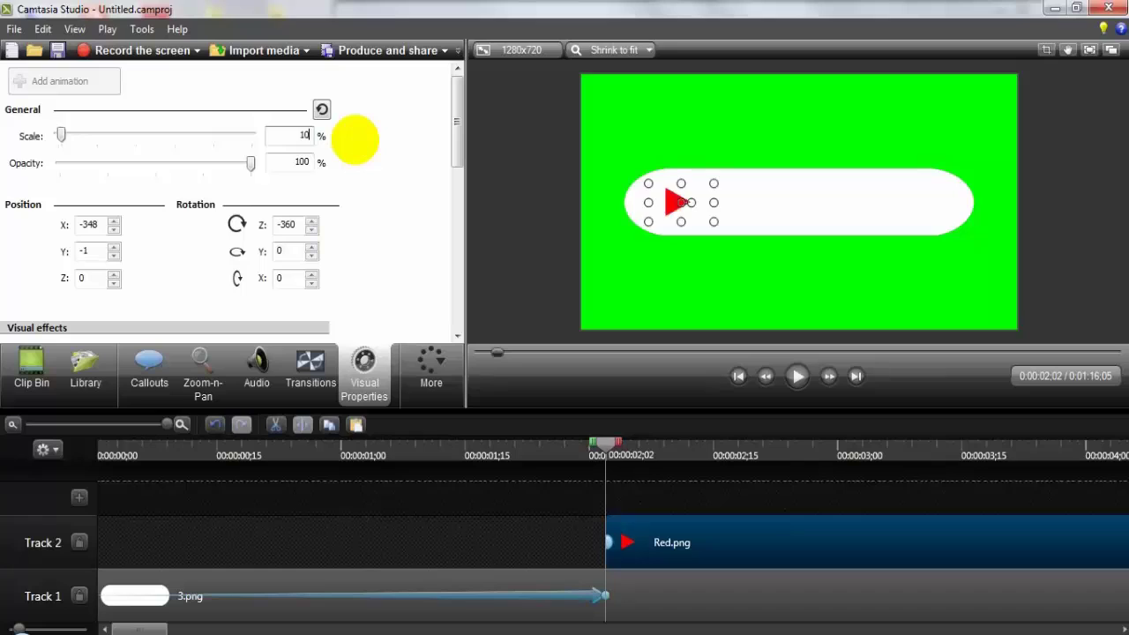
pyautogui.moveTo(300, 224); pyautogui.dragTo(209, 224)
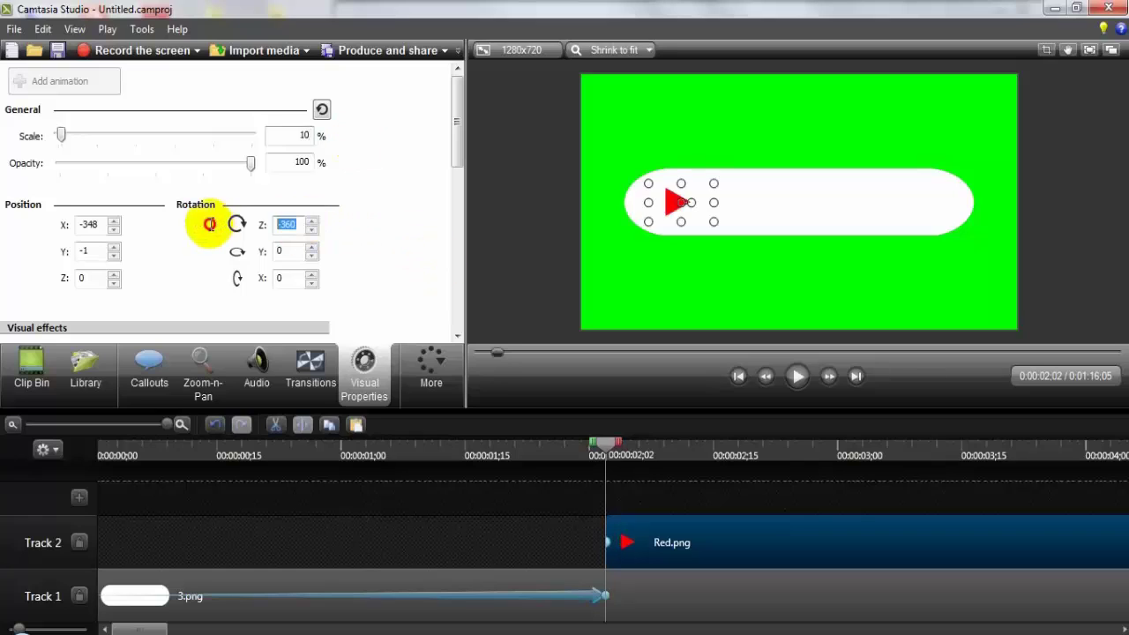
pyautogui.write('0')
pyautogui.click(345, 497)
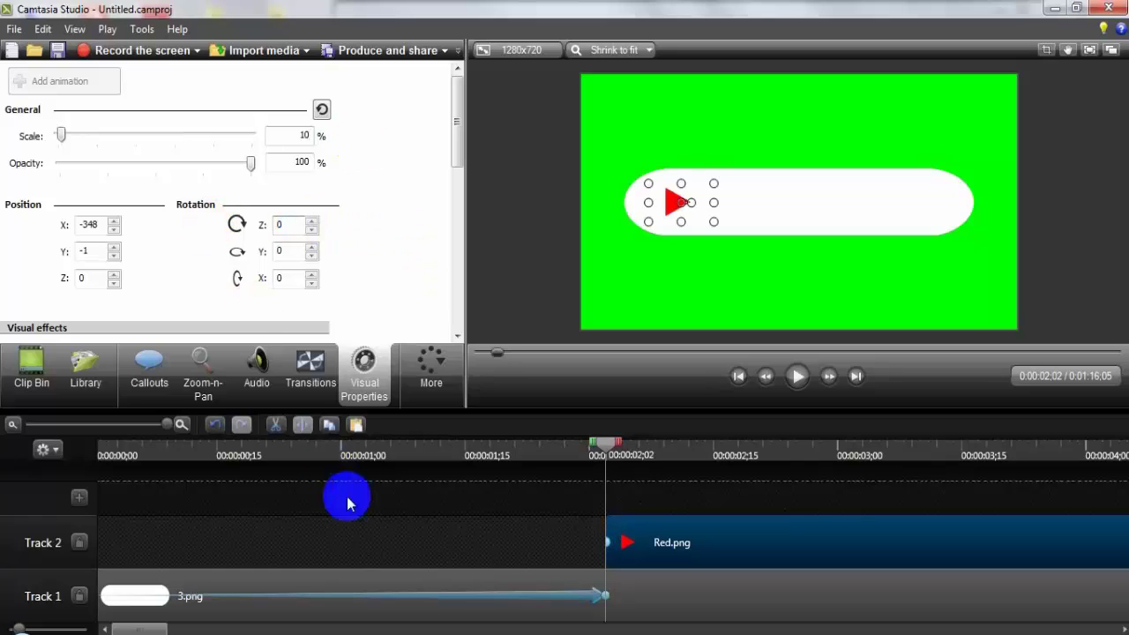
pyautogui.click(606, 548)
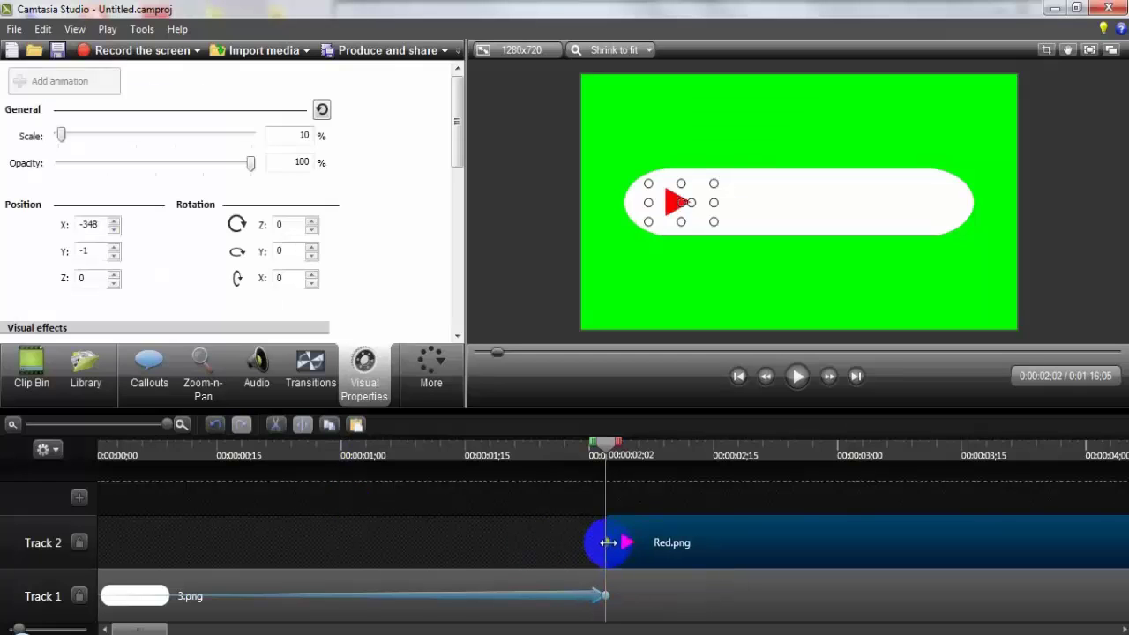
# Lengthen the Red.png icon animation slightly and preview it from the project start
pyautogui.moveTo(608, 542); pyautogui.dragTo(631, 542)
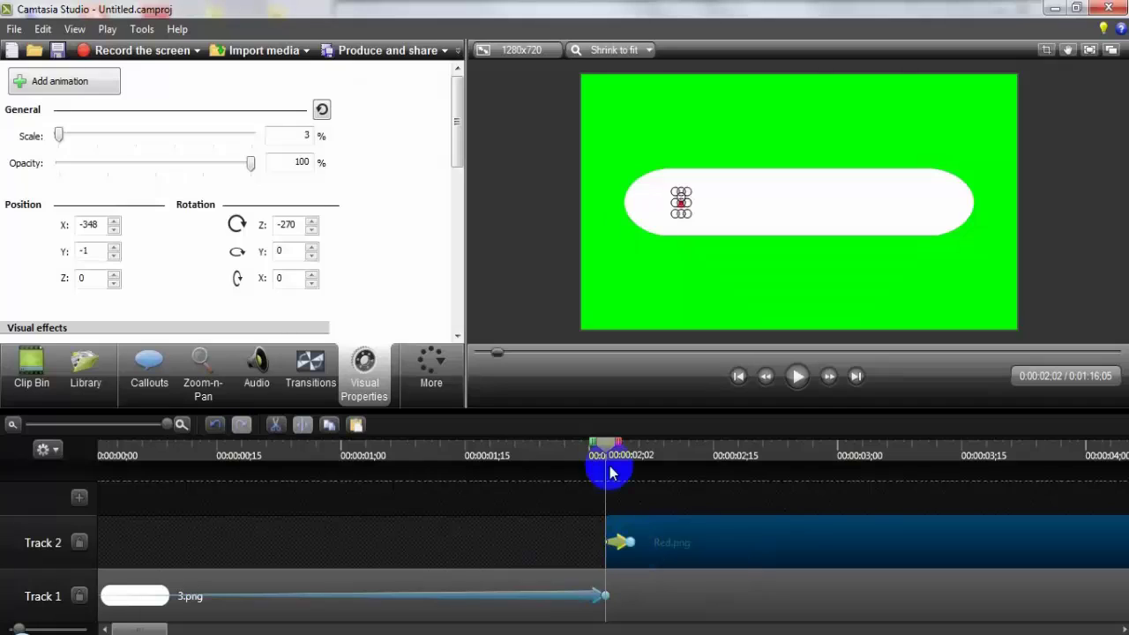
pyautogui.moveTo(604, 448); pyautogui.dragTo(7, 452)
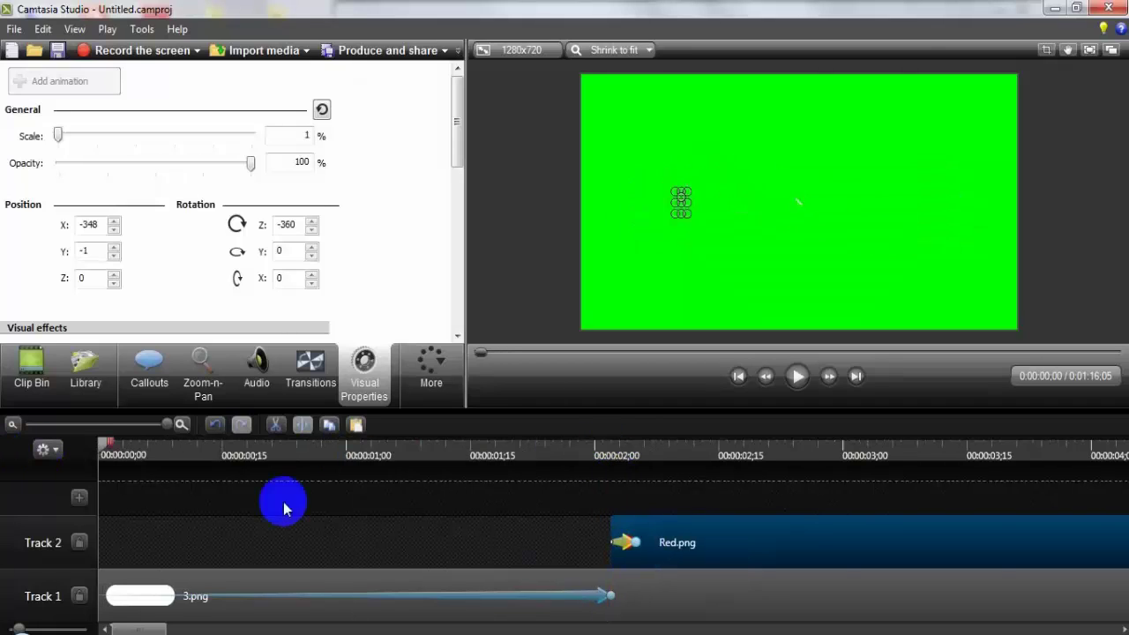
pyautogui.press('space')
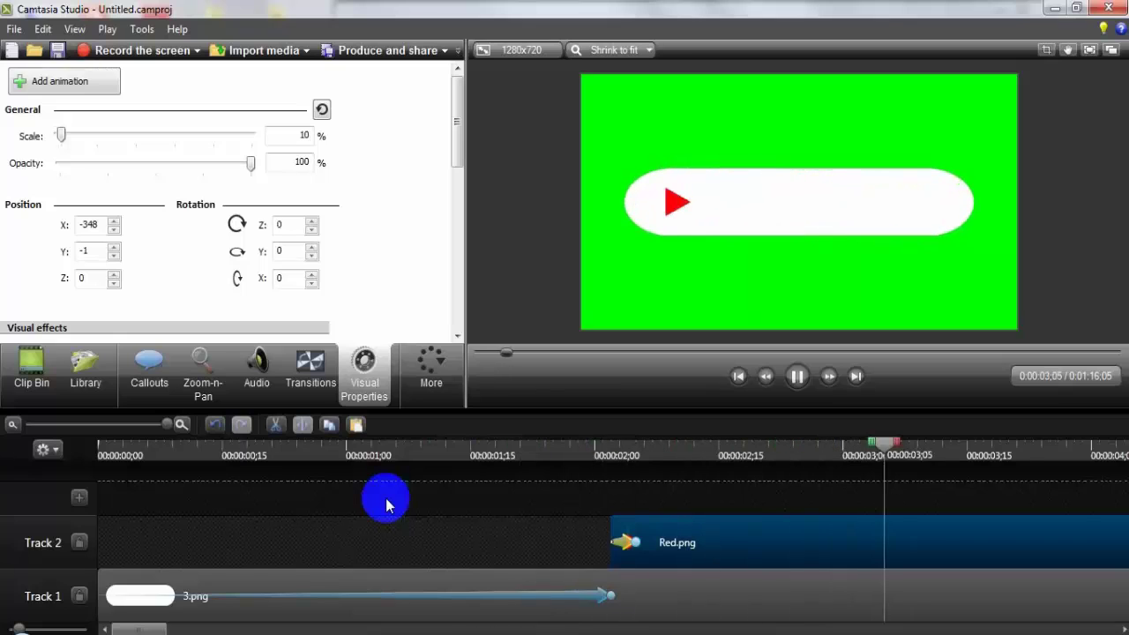
pyautogui.press('space')
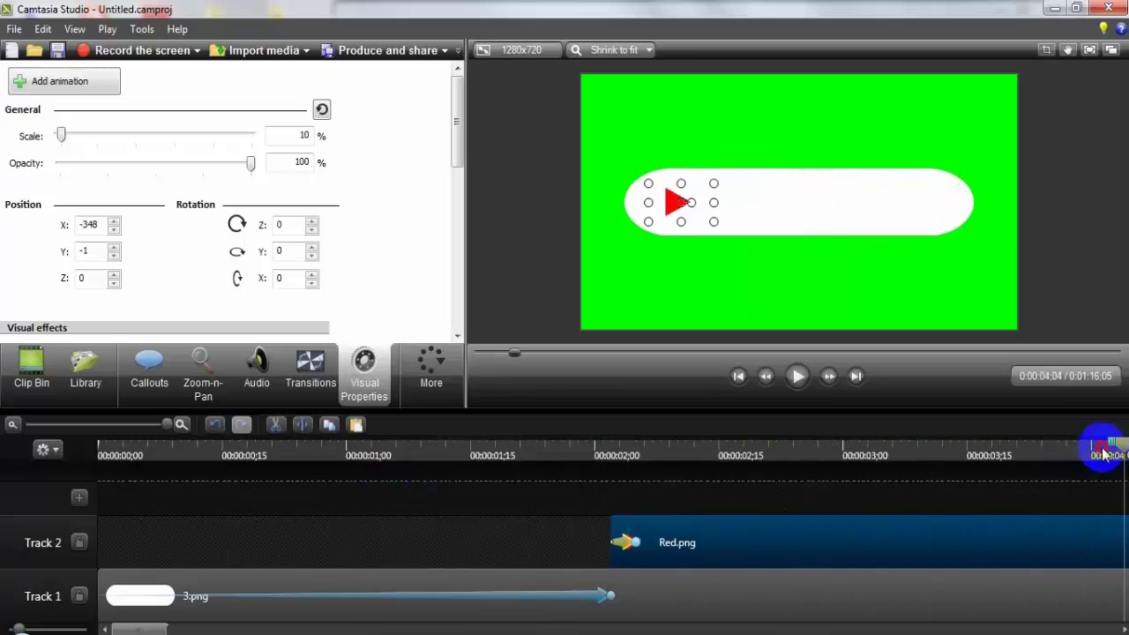
pyautogui.moveTo(1103, 454); pyautogui.dragTo(612, 479)
pyautogui.click(675, 494)
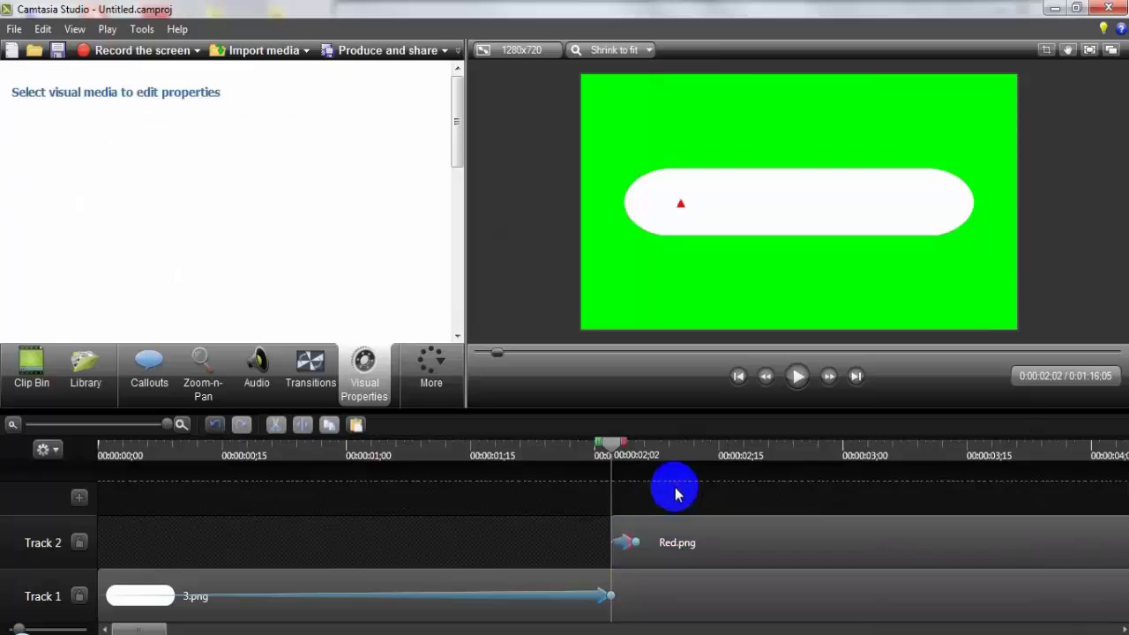
pyautogui.press('space')
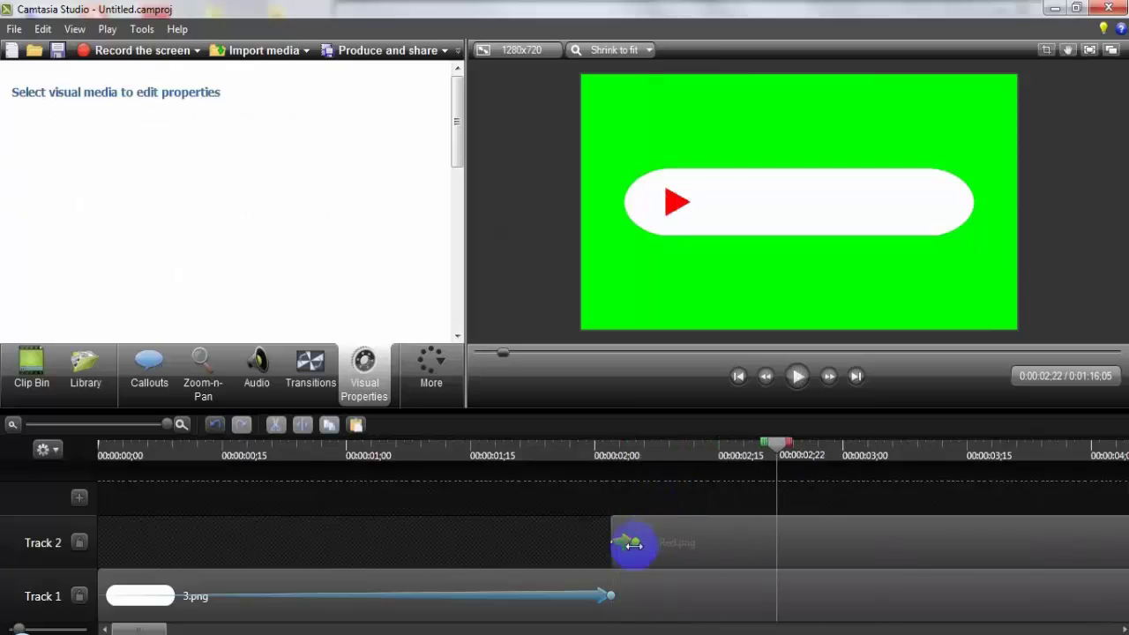
# Extend the Red.png spin-and-grow animation so it ends at 0:00:03;03
pyautogui.click(669, 553)
pyautogui.moveTo(770, 453); pyautogui.dragTo(549, 492)
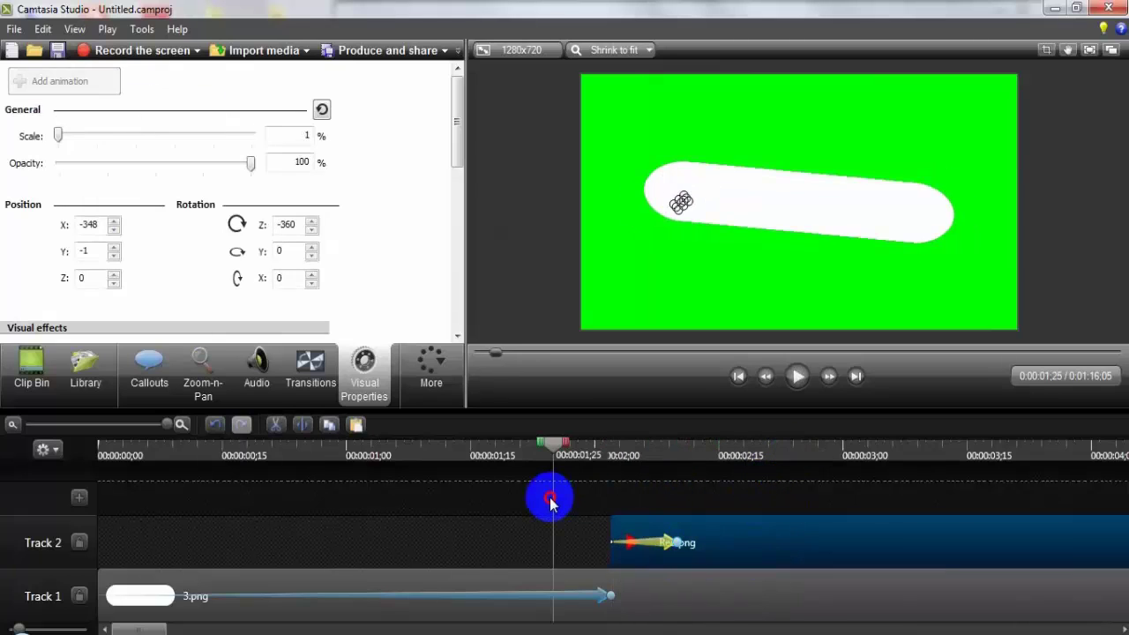
pyautogui.press('space')
pyautogui.click(663, 527)
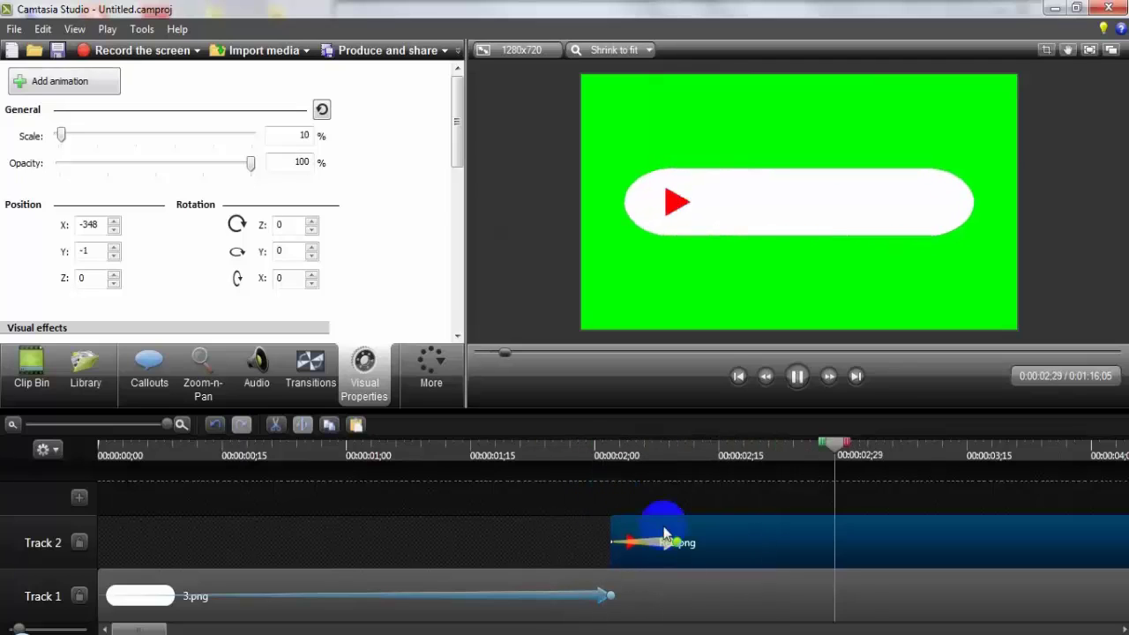
pyautogui.moveTo(686, 542); pyautogui.dragTo(889, 541)
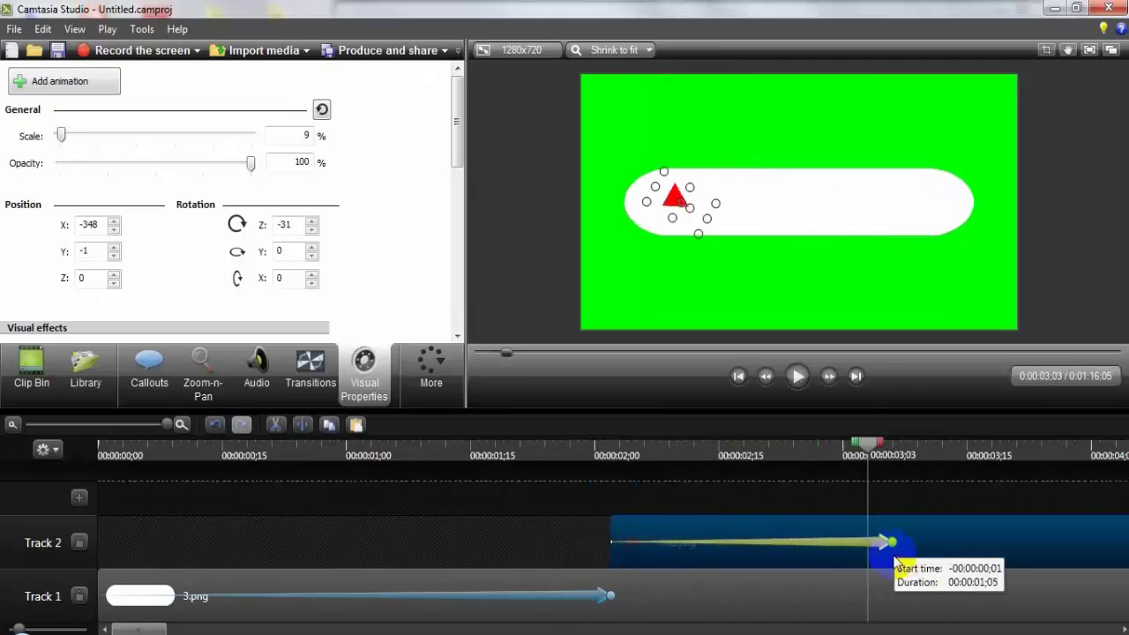
# Replay the revised icon animation from 0:00:01;29, then show the Clip Bin
pyautogui.click(584, 449)
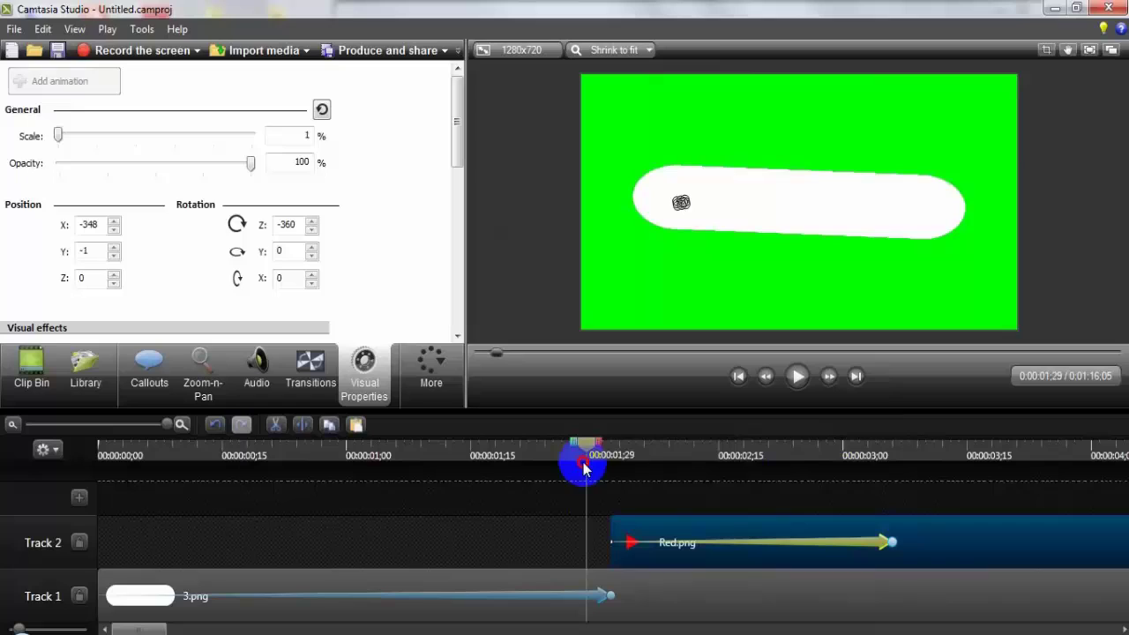
pyautogui.click(647, 472)
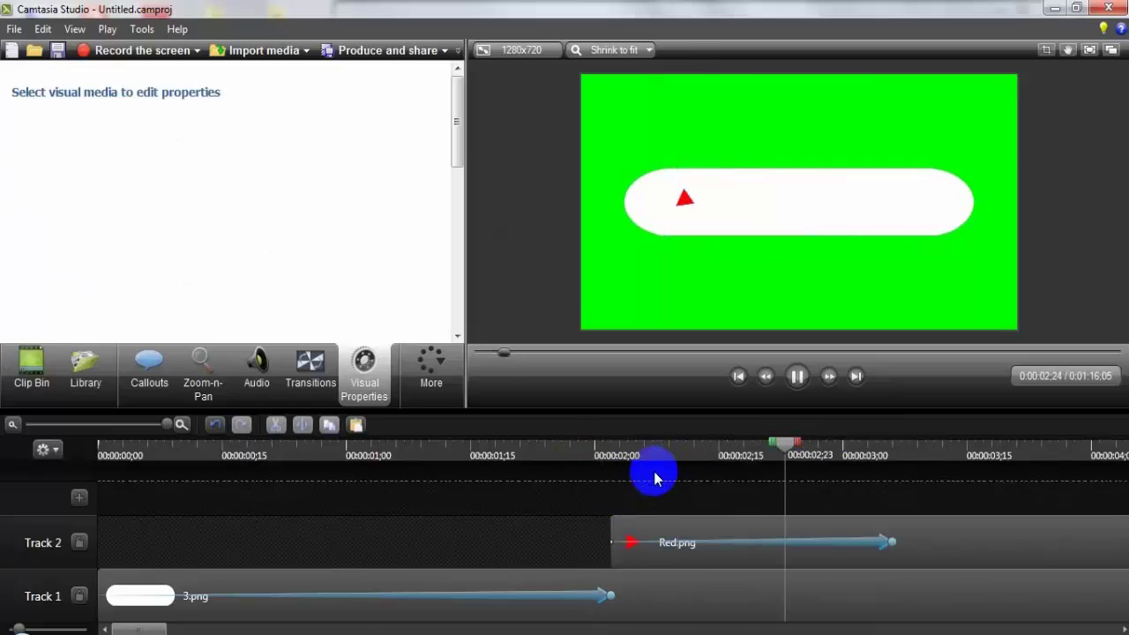
pyautogui.press('space')
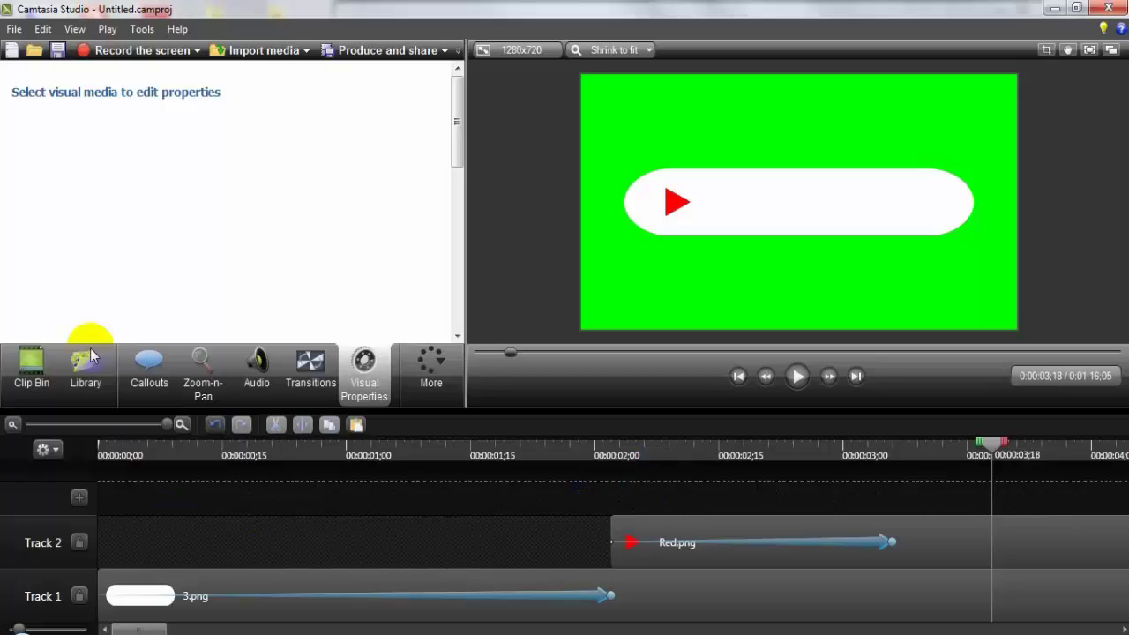
pyautogui.click(45, 366)
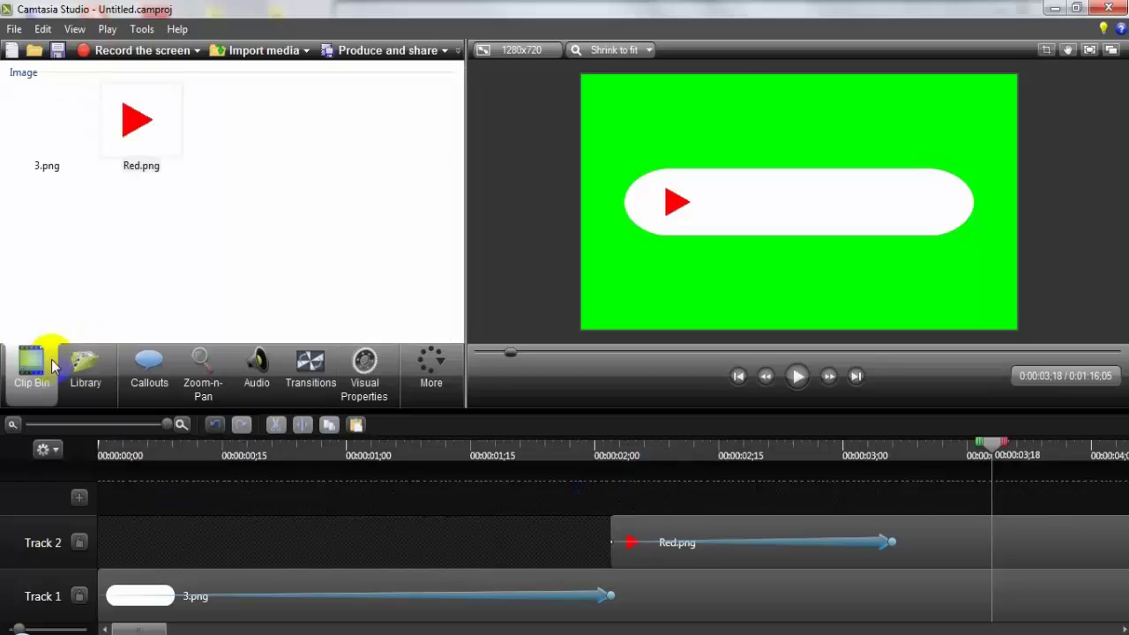
# Drag With-Mouse.mp4 from the desktop's Thamnal folder into Camtasia's Clip Bin
pyautogui.click(1051, 11)
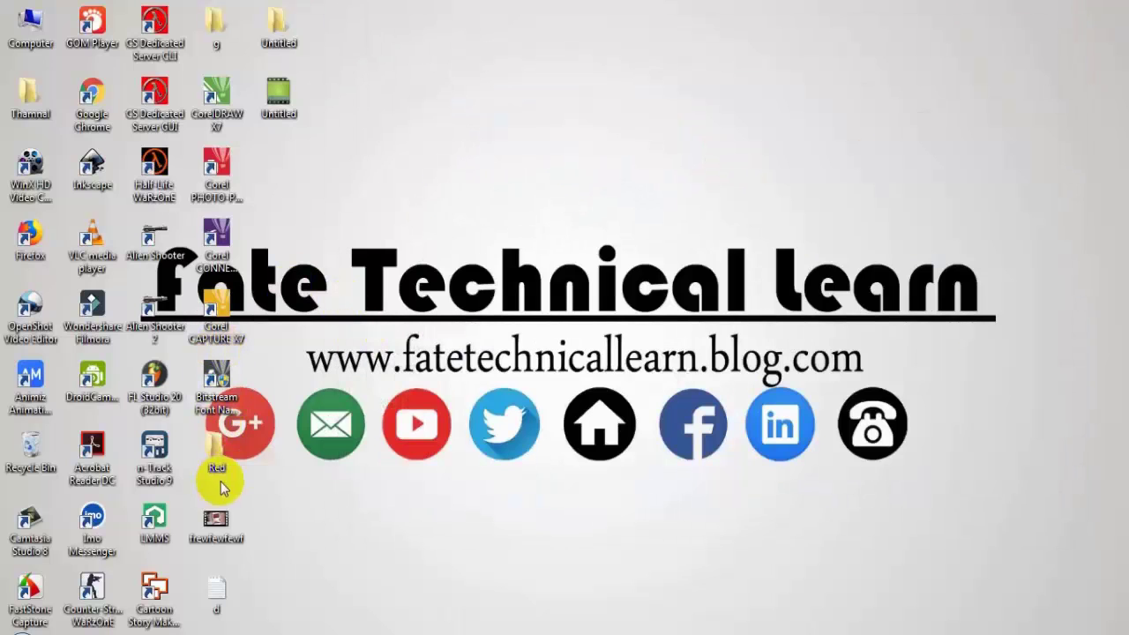
pyautogui.doubleClick(30, 93)
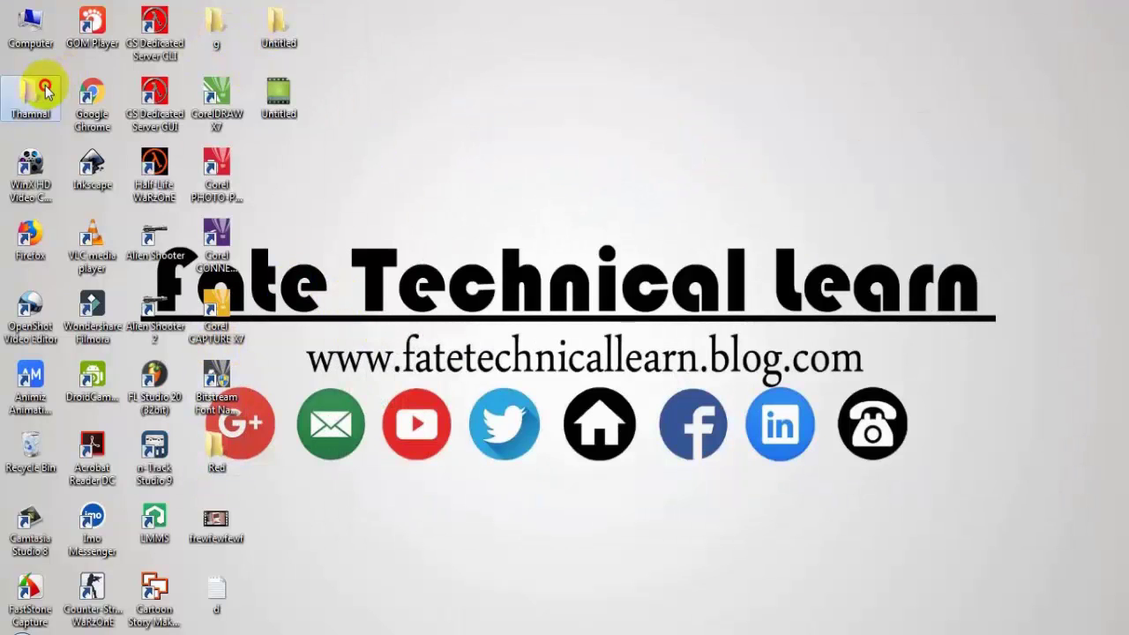
pyautogui.moveTo(690, 346)
pyautogui.mouseDown()
pyautogui.moveTo(493, 477)
pyautogui.moveTo(391, 239)
pyautogui.mouseUp()
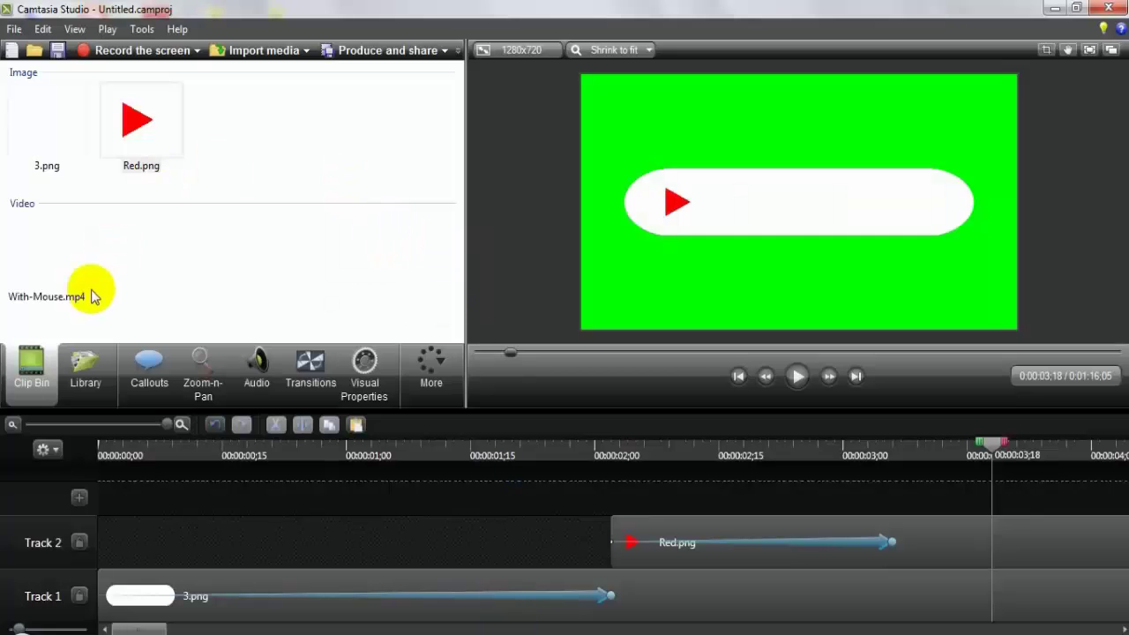
# Place With-Mouse.mp4 on Track 3 at 0:00:03;06 and play until SUBSCRIBE appears
pyautogui.moveTo(50, 259)
pyautogui.mouseDown()
pyautogui.moveTo(620, 518)
pyautogui.moveTo(882, 501)
pyautogui.mouseUp()
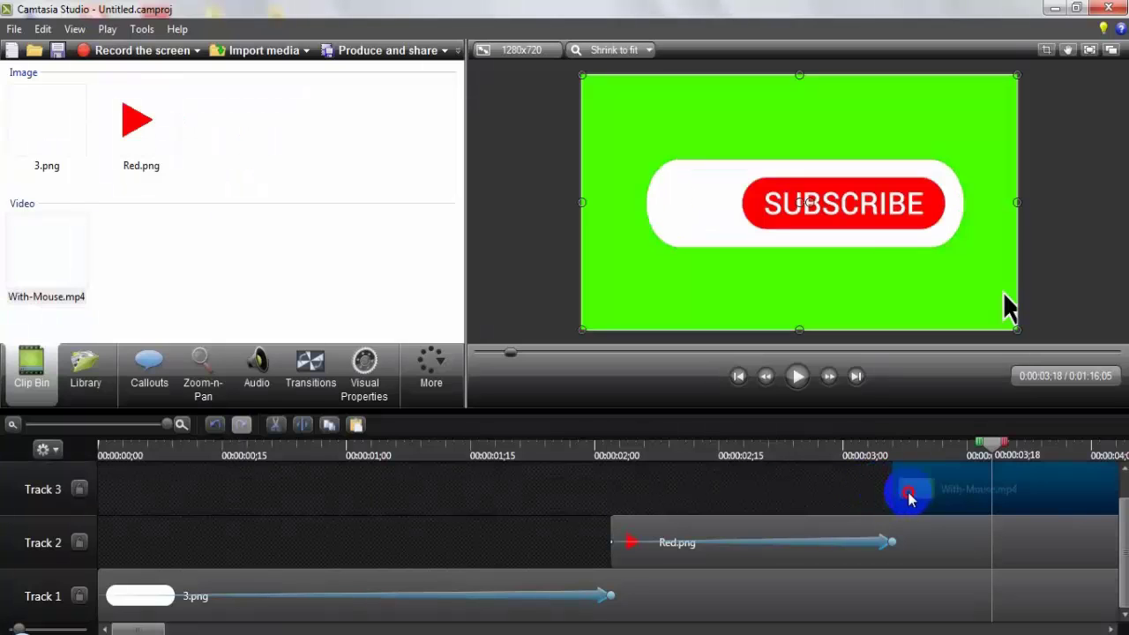
pyautogui.moveTo(994, 443); pyautogui.dragTo(889, 446)
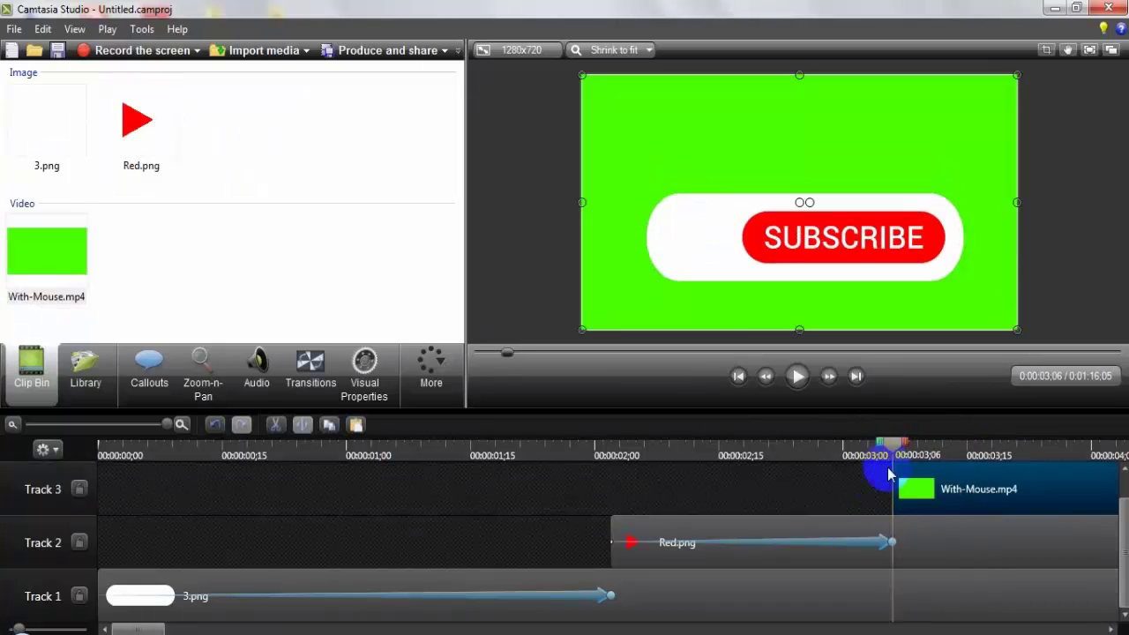
pyautogui.click(798, 494)
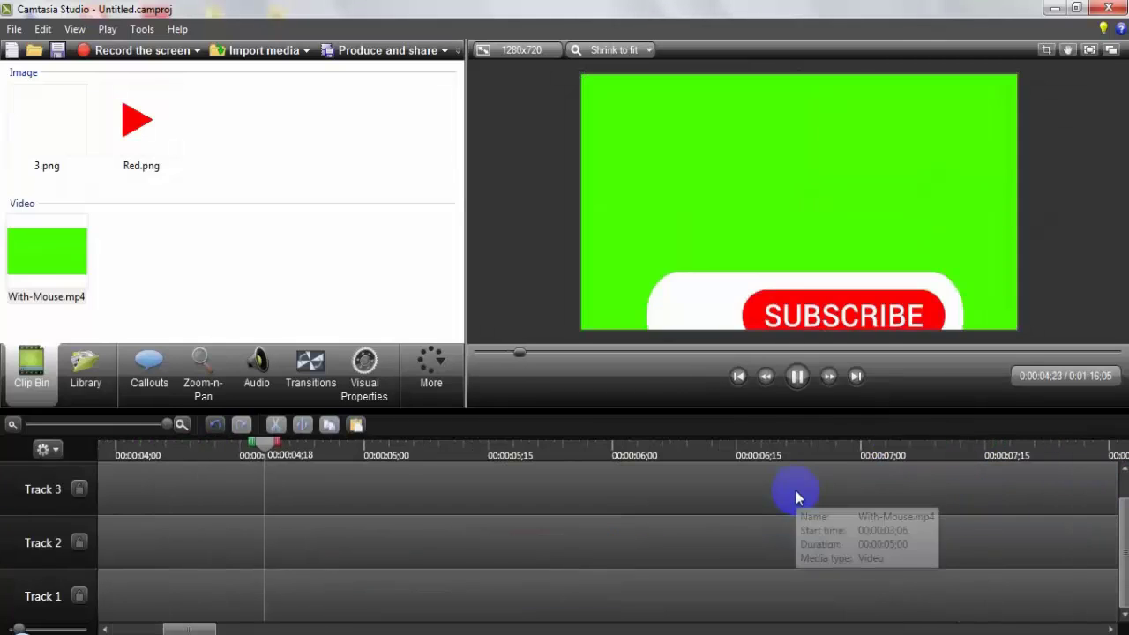
pyautogui.press('space')
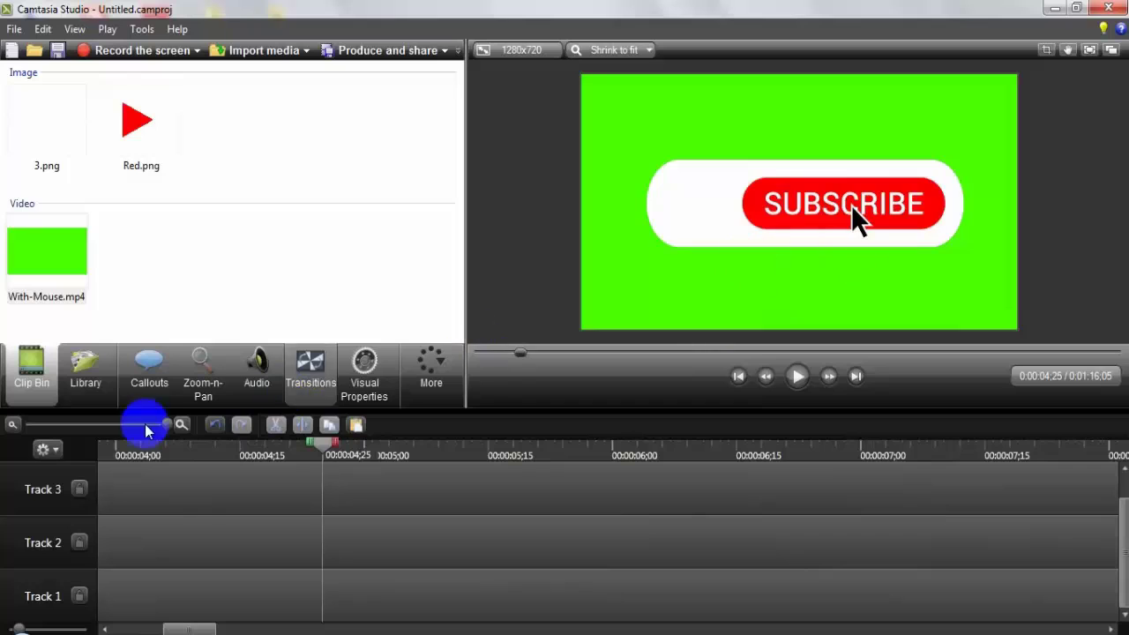
# Show Visual Properties for the With-Mouse clip on Track 3
pyautogui.click(372, 395)
pyautogui.moveTo(451, 132); pyautogui.dragTo(453, 189)
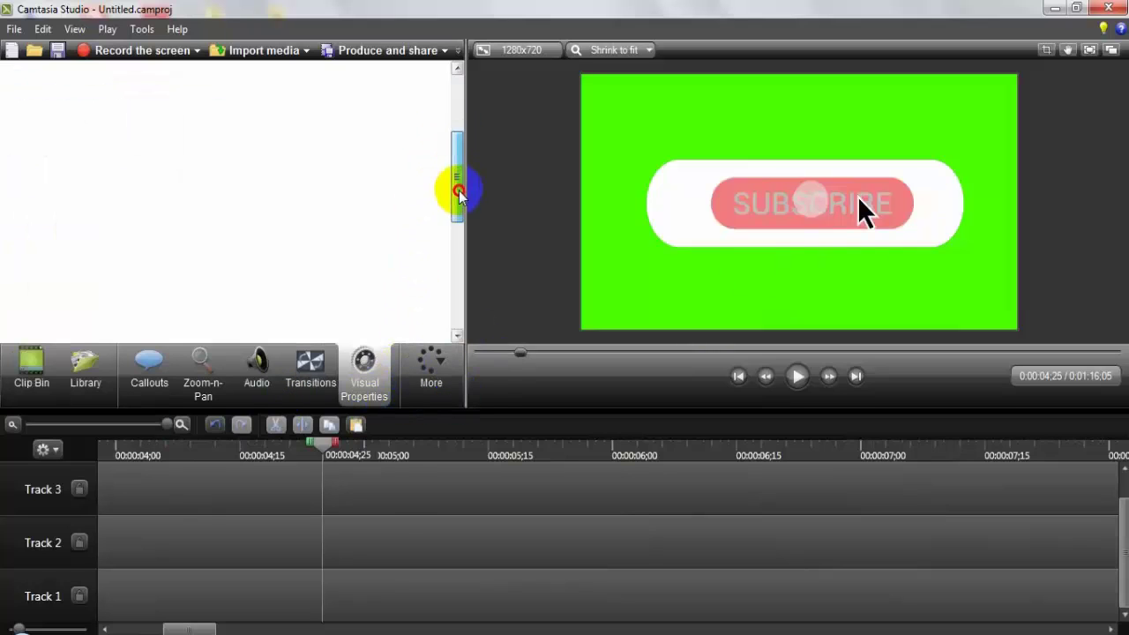
pyautogui.click(392, 520)
# Enable Remove a color and sample the green background from an earlier SUBSCRIBE frame
pyautogui.click(51, 240)
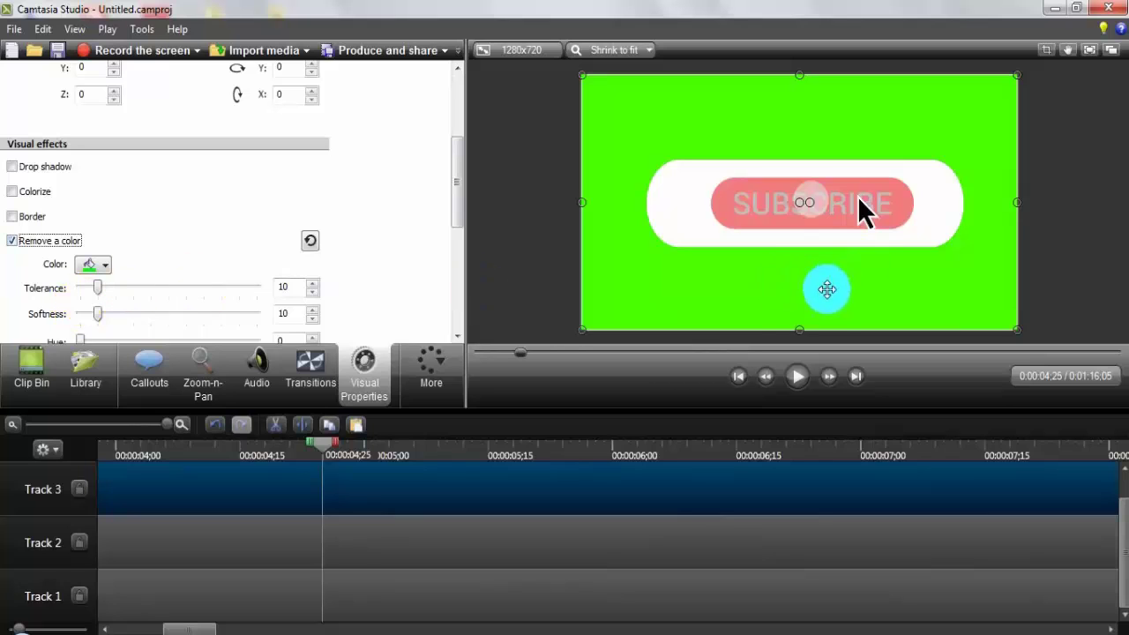
pyautogui.click(334, 449)
pyautogui.moveTo(326, 449); pyautogui.dragTo(157, 448)
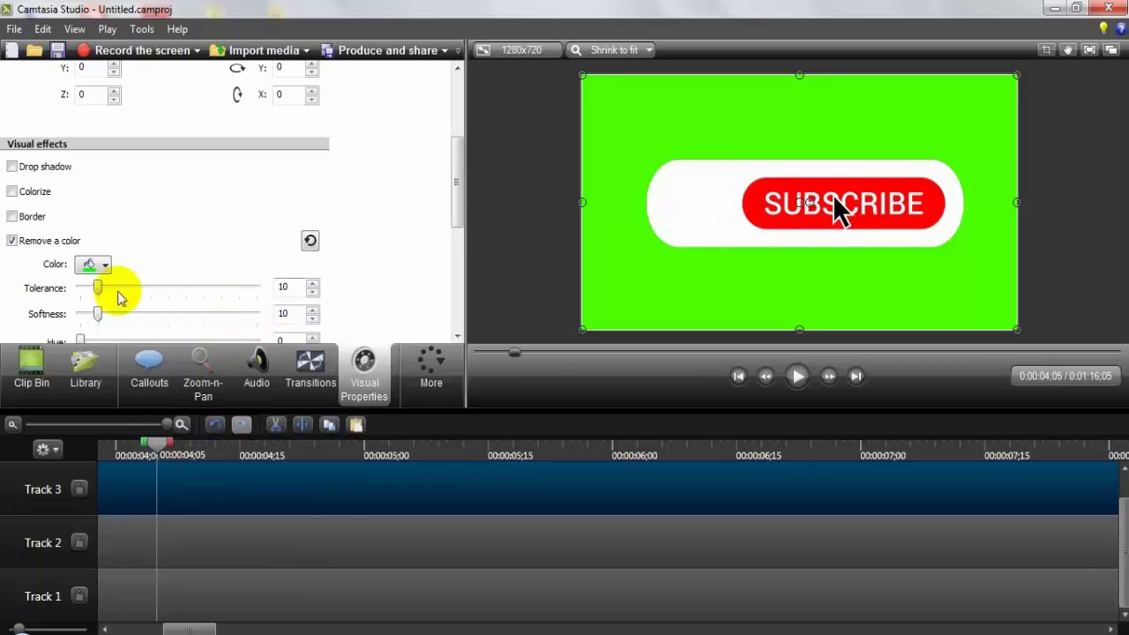
pyautogui.click(92, 265)
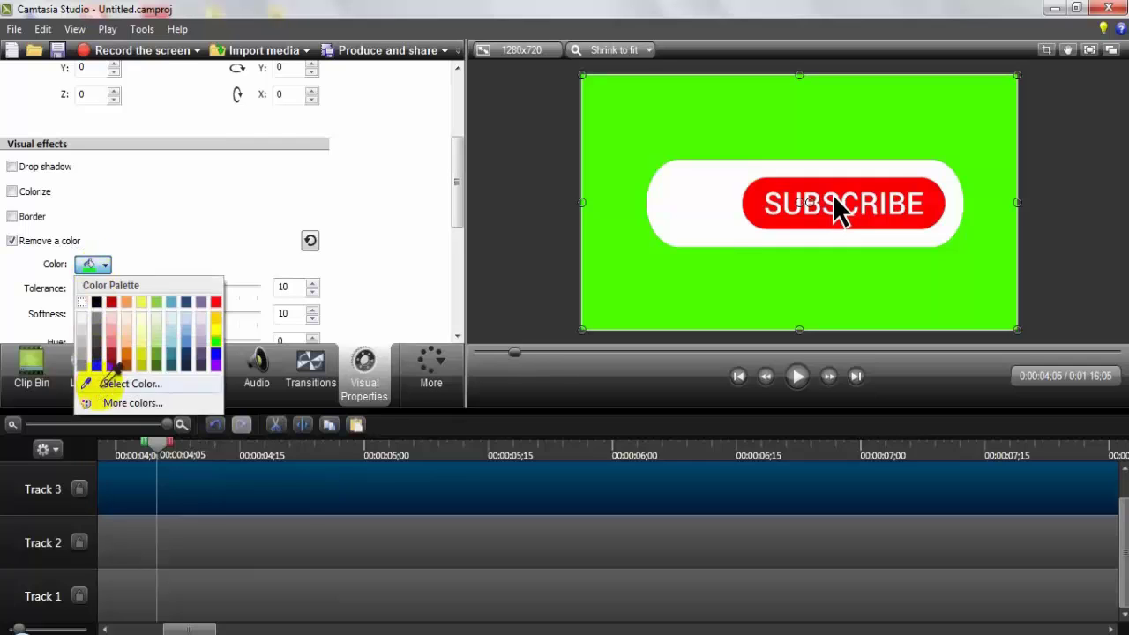
pyautogui.click(102, 383)
pyautogui.click(691, 265)
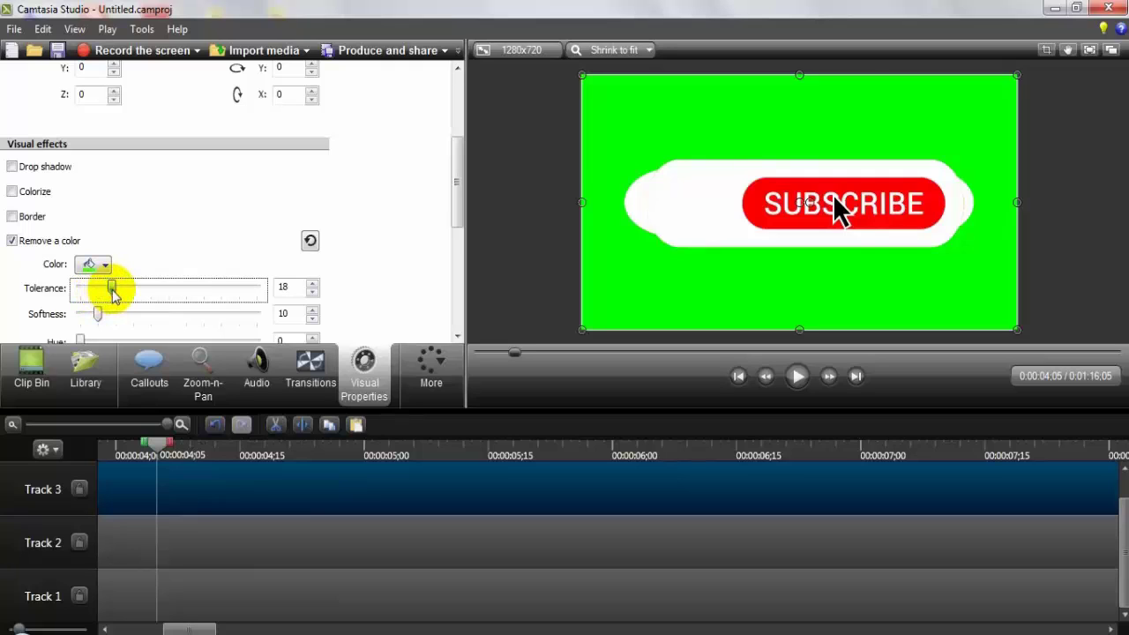
# Lock Track 1 and Track 2 so only the SUBSCRIBE clip can be edited
pyautogui.click(80, 550)
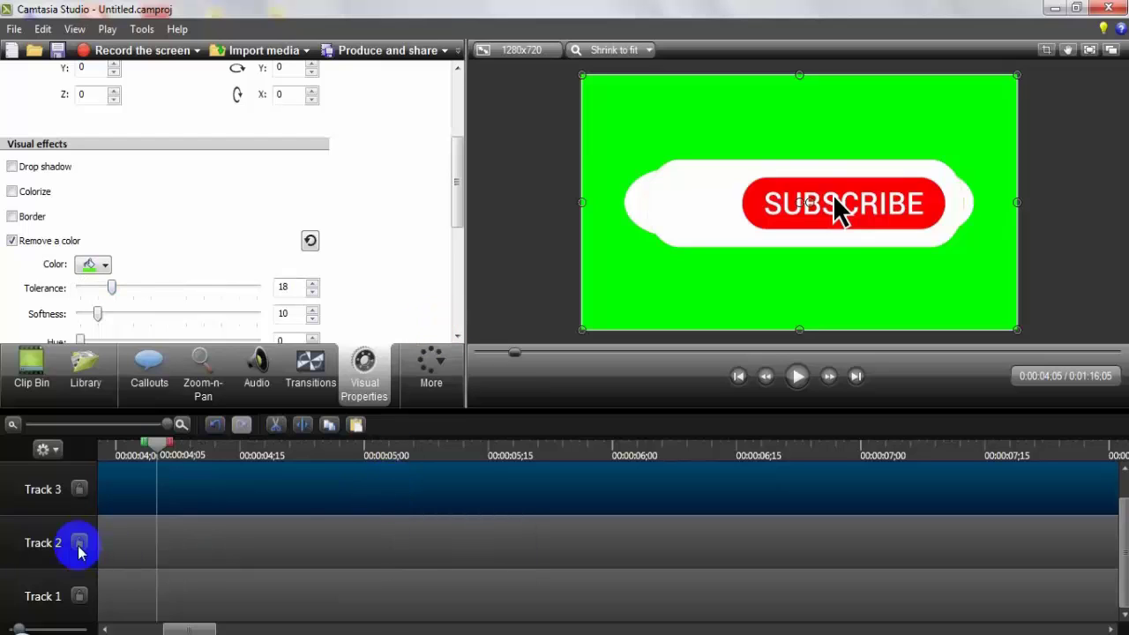
pyautogui.click(79, 596)
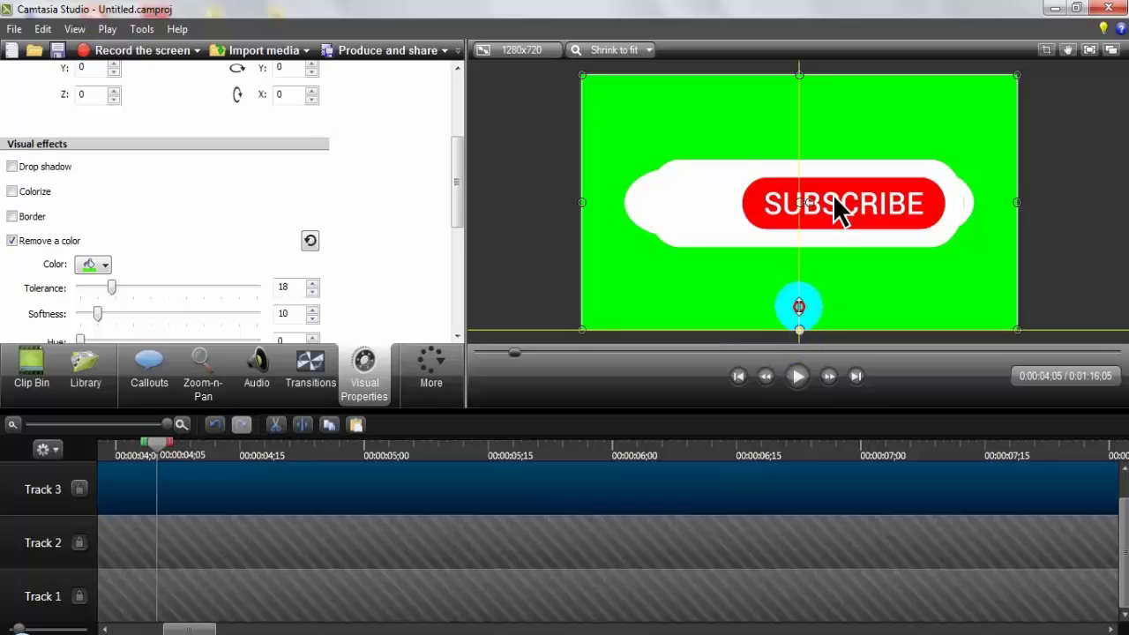
pyautogui.moveTo(798, 329); pyautogui.dragTo(800, 285)
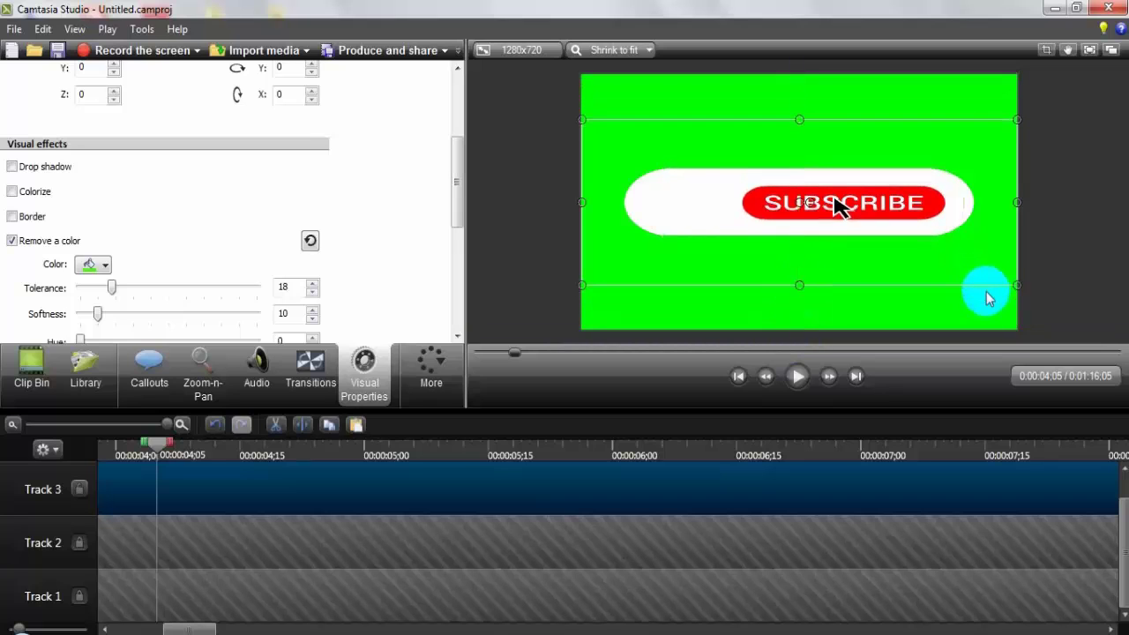
pyautogui.hotkey('ctrl', 'z')
# Shrink the SUBSCRIBE clip onto the pill's right end and set tolerance to 23
pyautogui.moveTo(1016, 329); pyautogui.dragTo(899, 260)
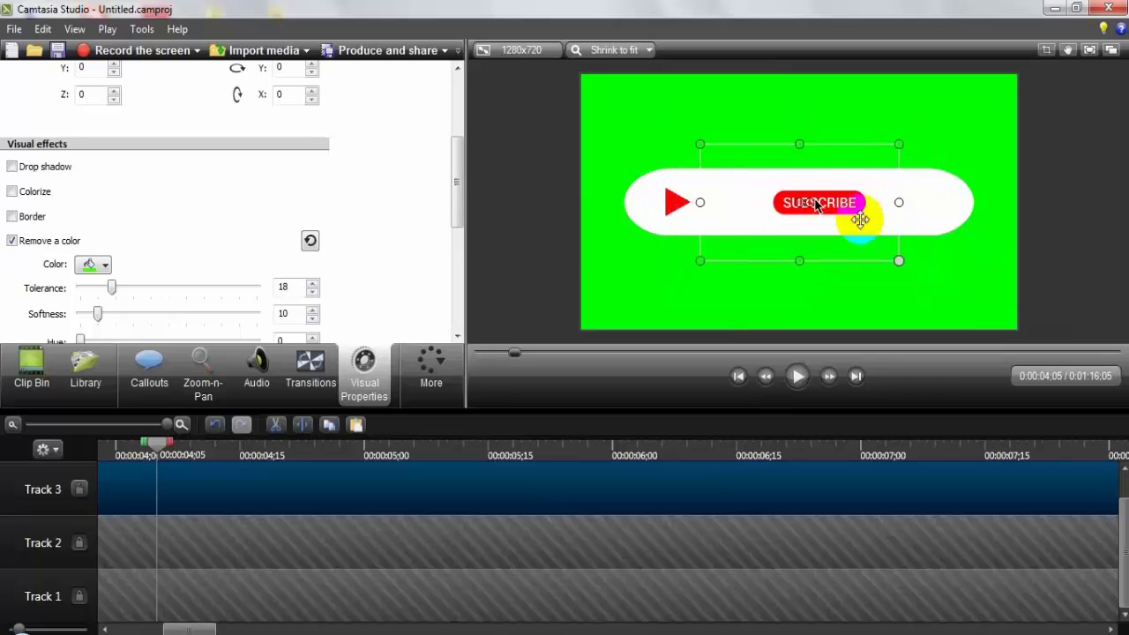
pyautogui.moveTo(816, 204); pyautogui.dragTo(915, 207)
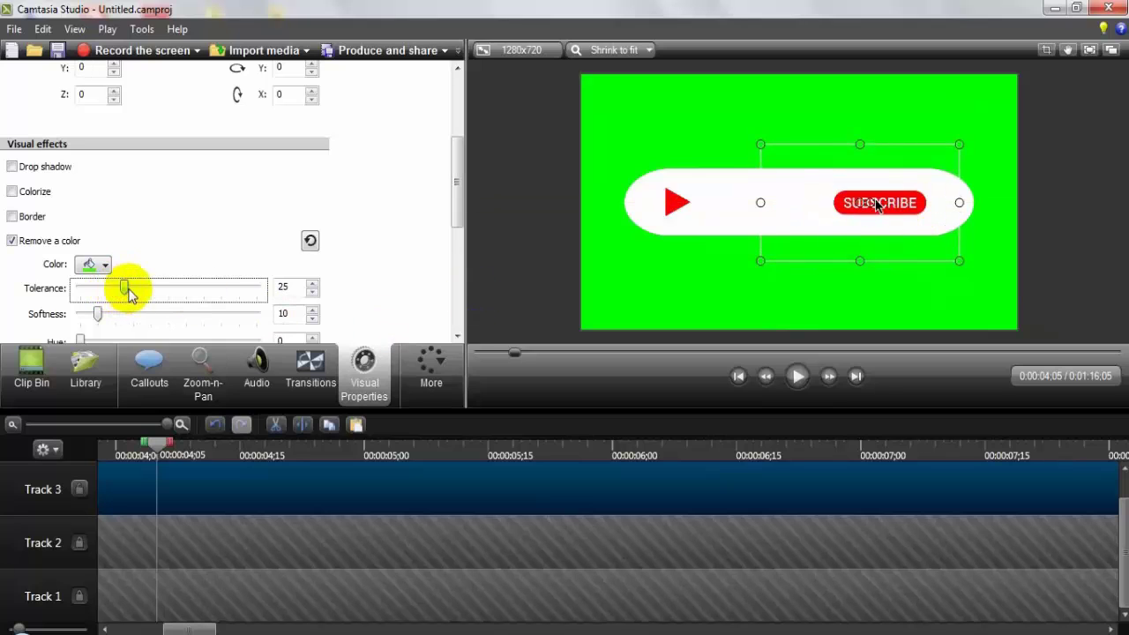
pyautogui.moveTo(128, 294); pyautogui.dragTo(124, 293)
pyautogui.scroll(1, 1039, 300)
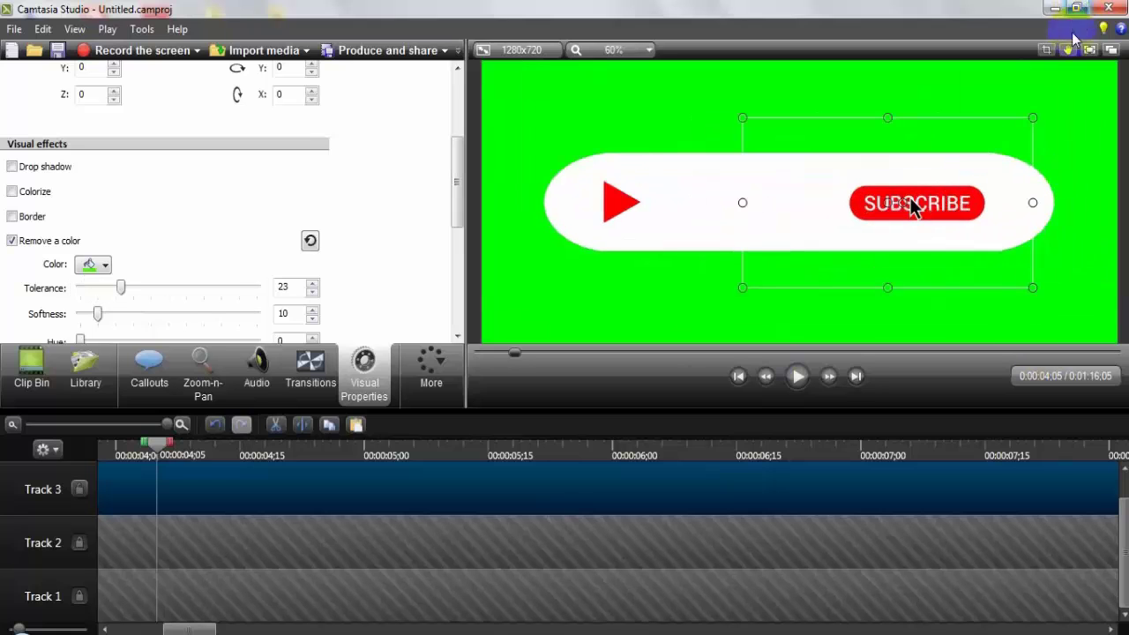
# Zoom in on the SUBSCRIBE button, set tolerance 55 and softness 16, then shrink the preview to fit
pyautogui.scroll(3, 910, 187)
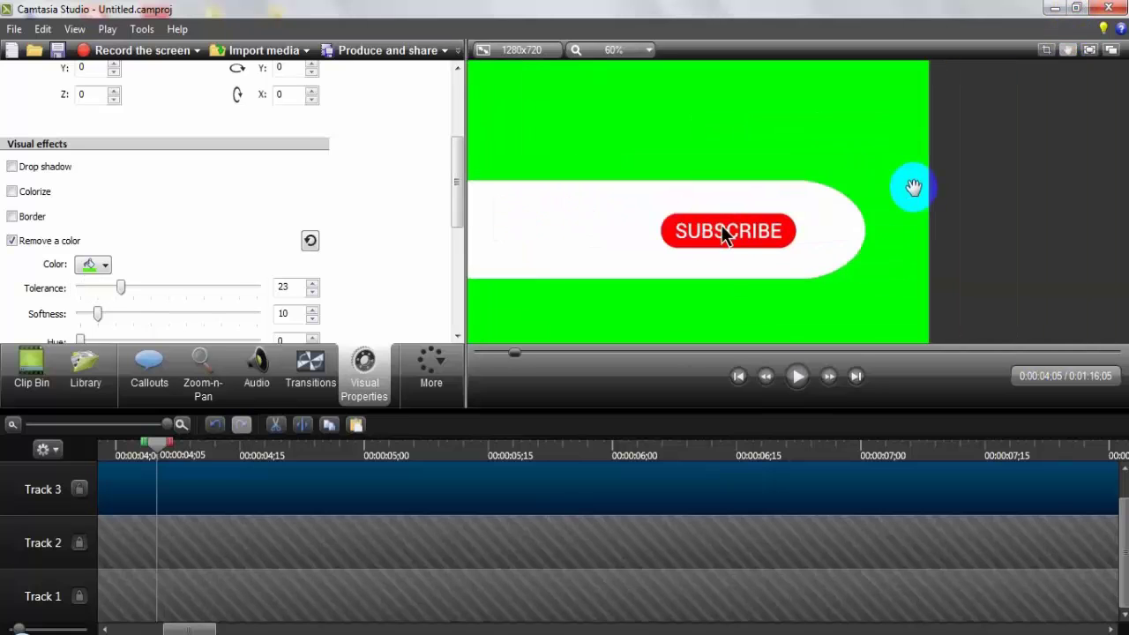
pyautogui.moveTo(945, 177); pyautogui.dragTo(909, 173)
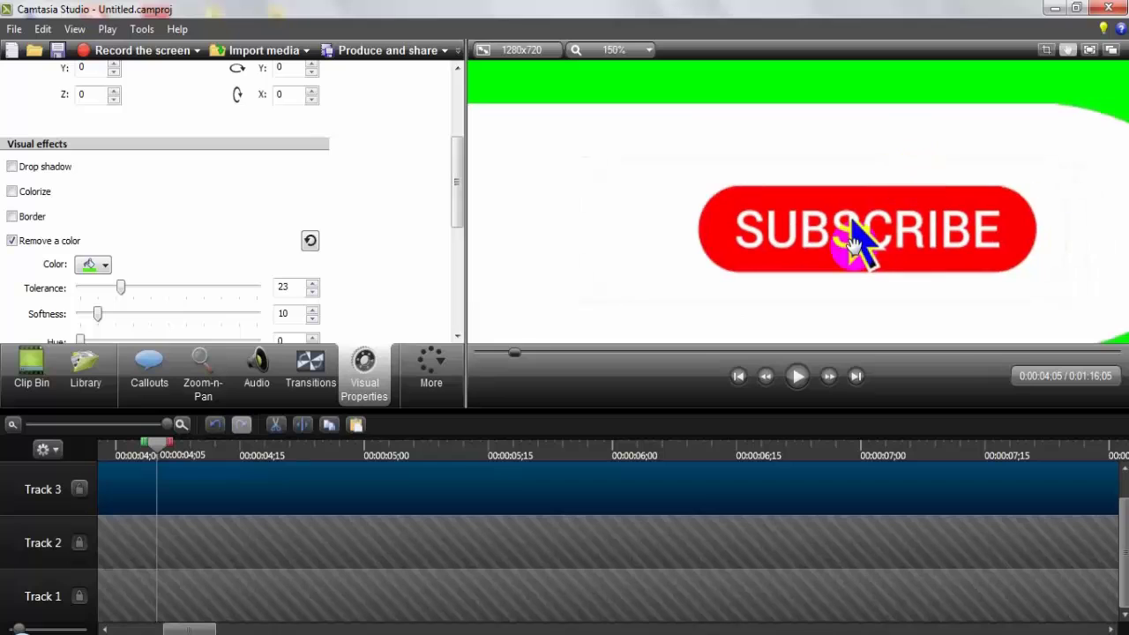
pyautogui.moveTo(121, 287); pyautogui.dragTo(173, 284)
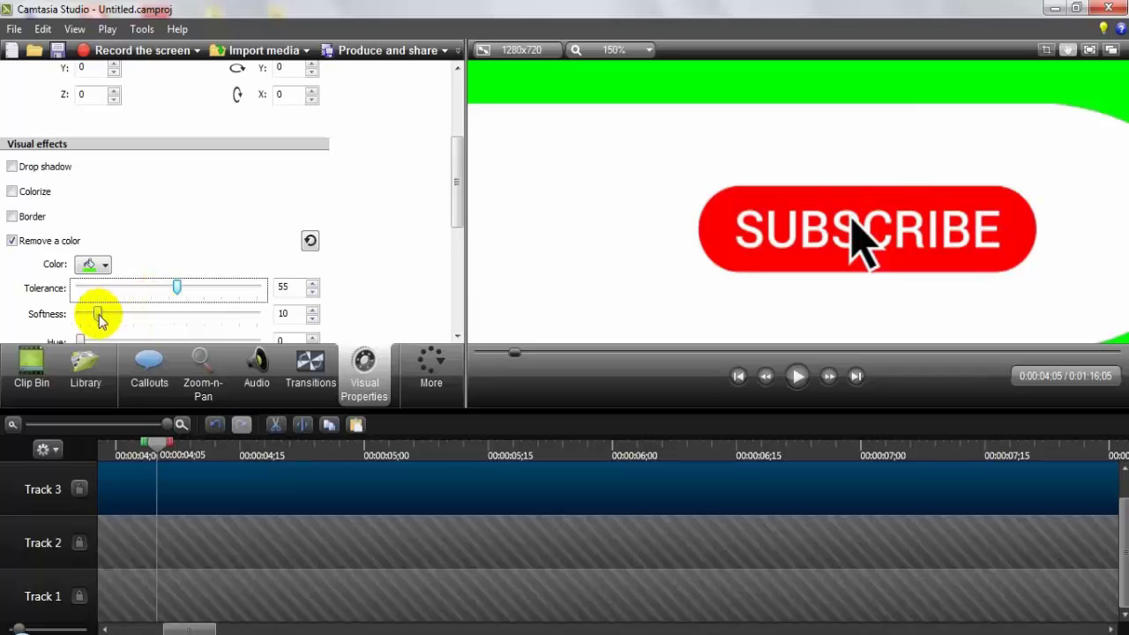
pyautogui.moveTo(97, 314)
pyautogui.mouseDown()
pyautogui.moveTo(120, 318)
pyautogui.moveTo(106, 315)
pyautogui.mouseUp()
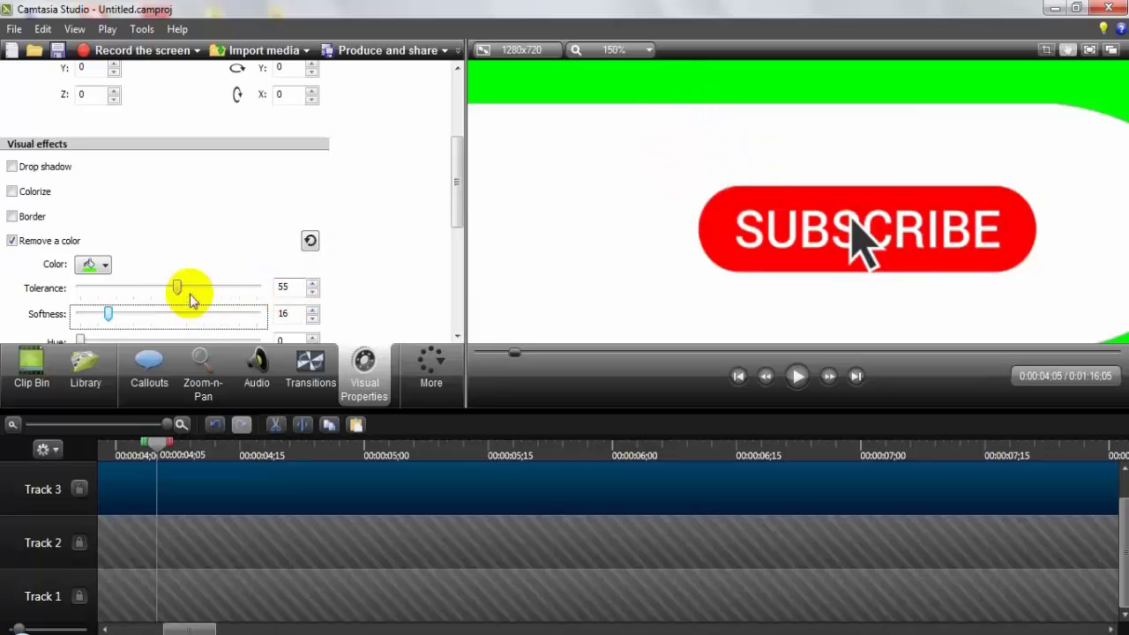
pyautogui.moveTo(177, 291); pyautogui.dragTo(88, 291)
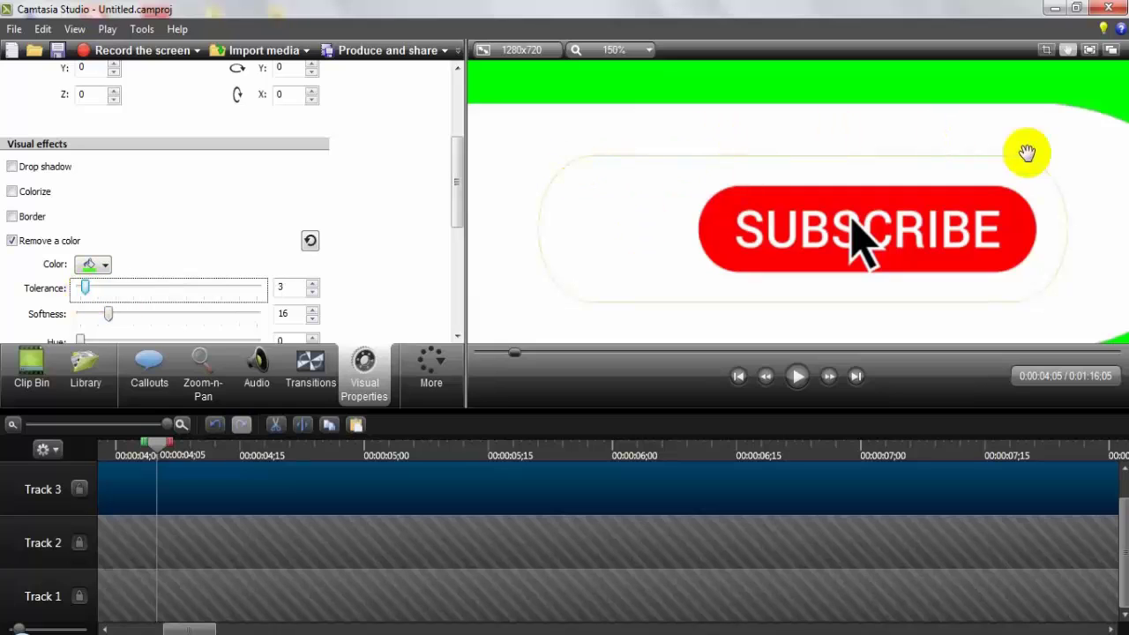
pyautogui.moveTo(85, 290); pyautogui.dragTo(127, 291)
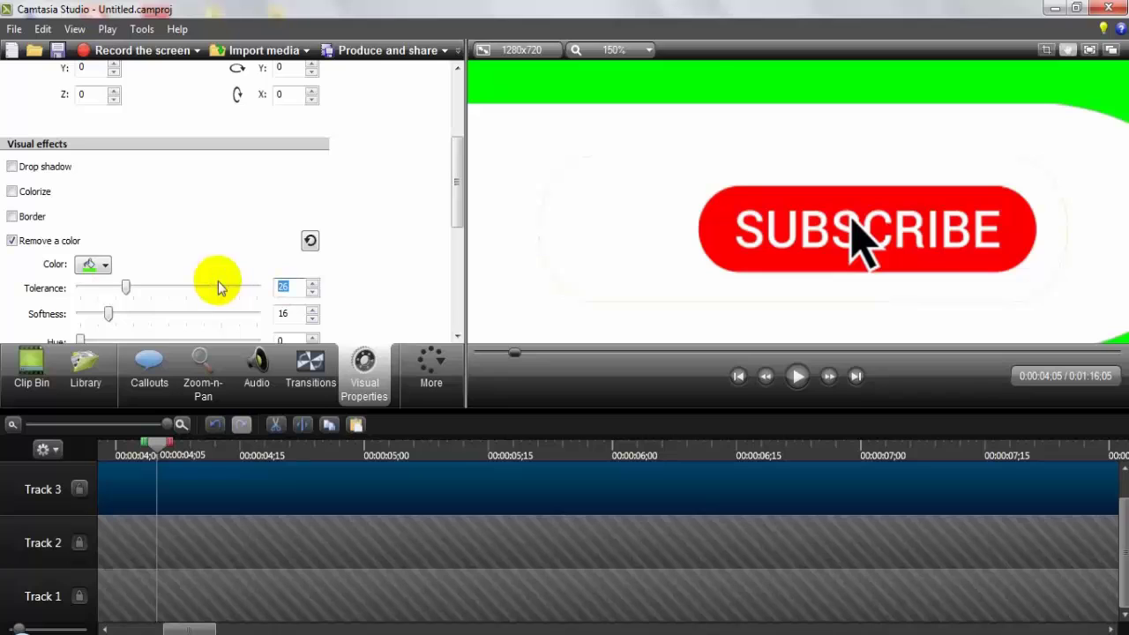
pyautogui.write('55')
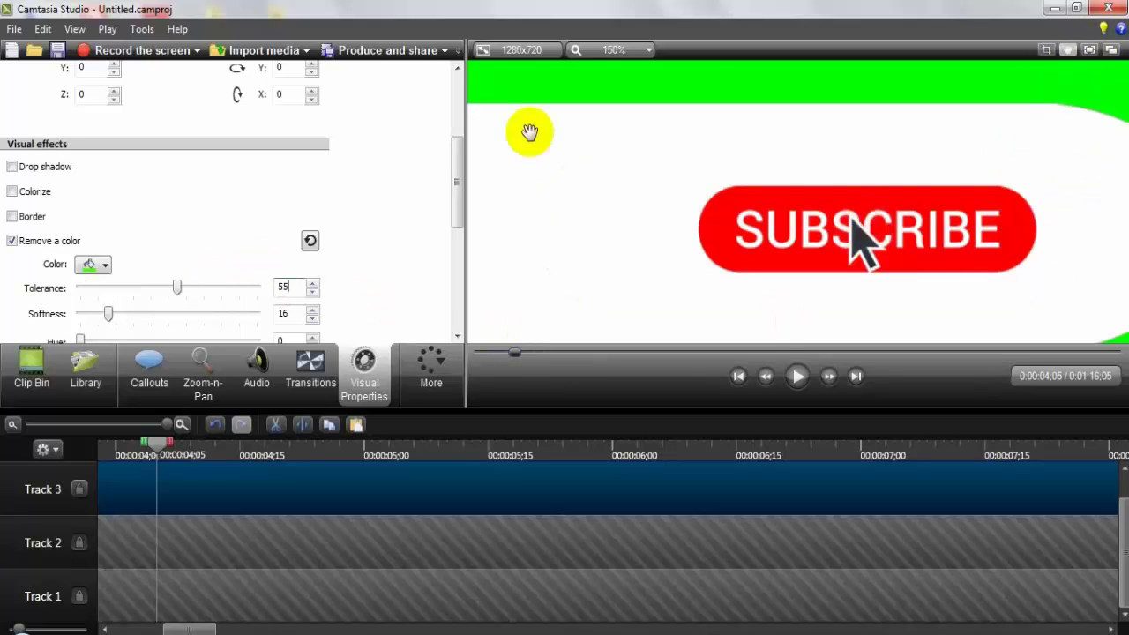
pyautogui.click(589, 50)
pyautogui.click(620, 191)
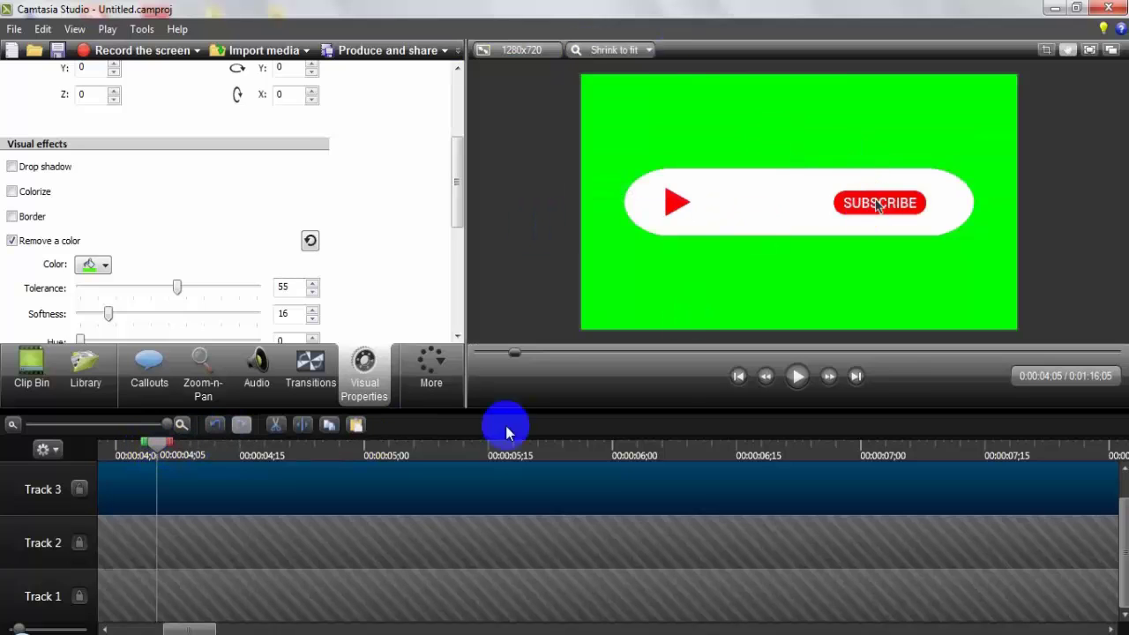
# Play the animation from the start and park the playhead at 0:00:08;06
pyautogui.moveTo(515, 352); pyautogui.dragTo(464, 360)
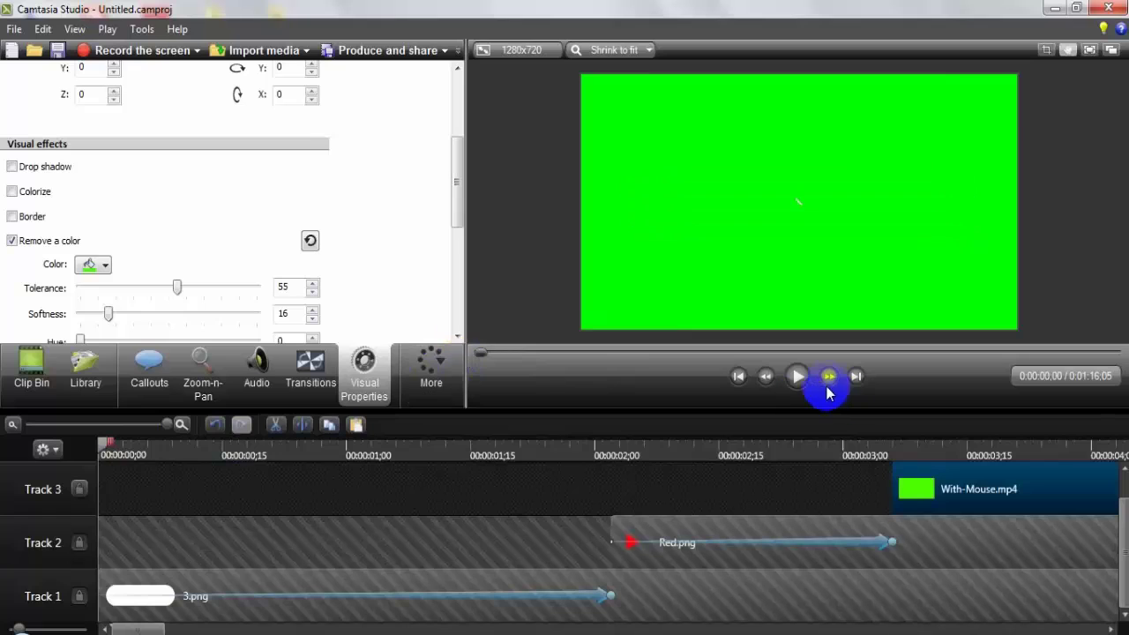
pyautogui.click(797, 376)
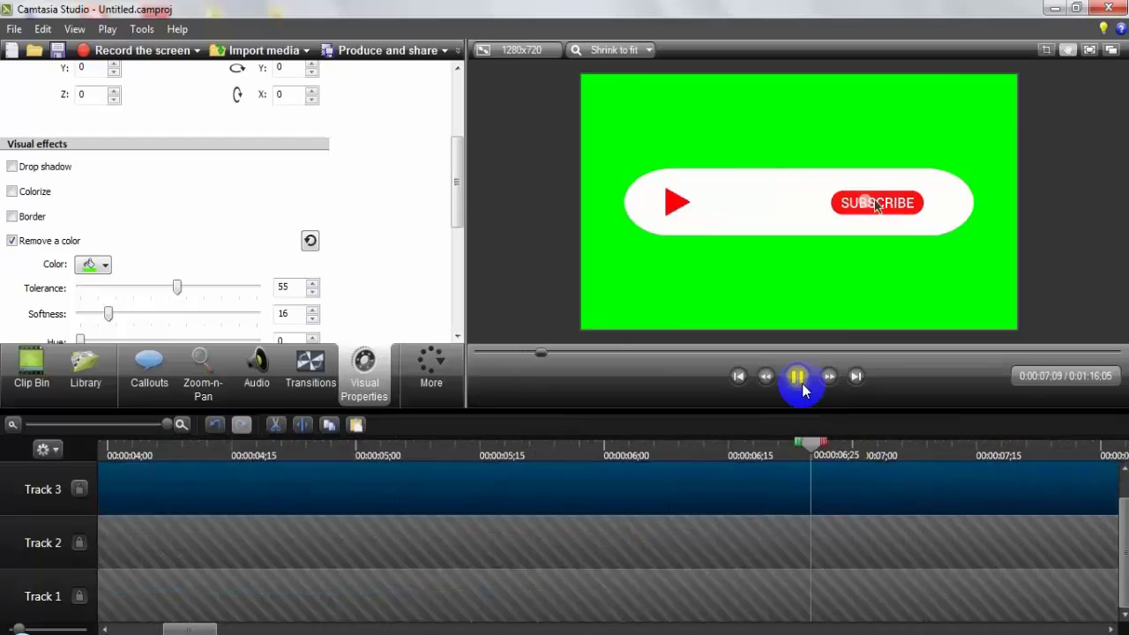
pyautogui.click(797, 376)
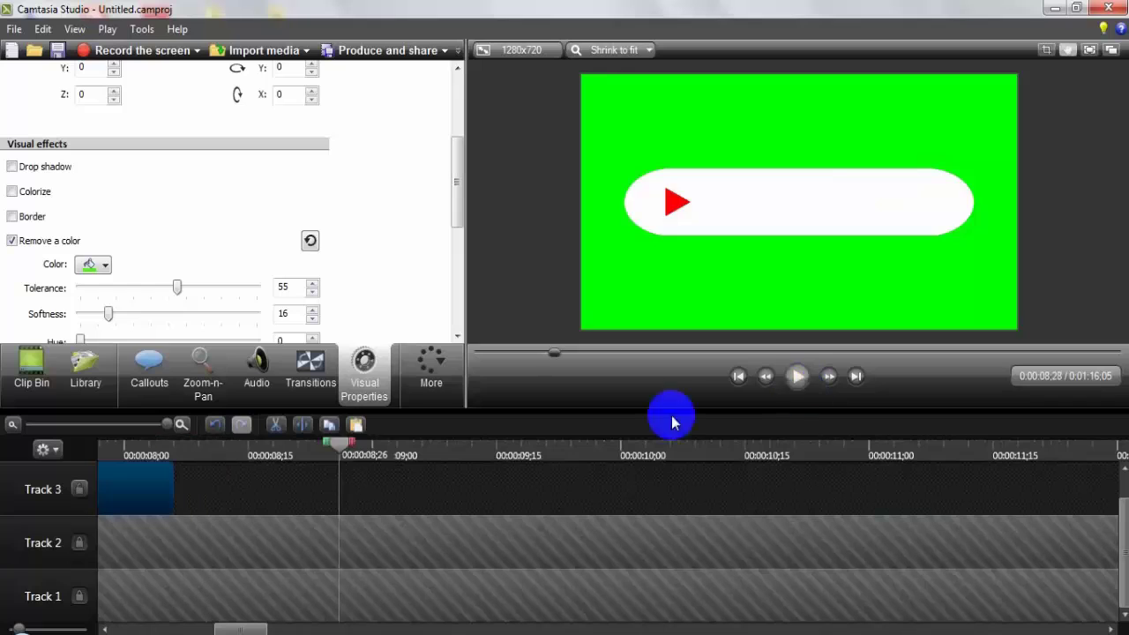
pyautogui.click(191, 475)
pyautogui.moveTo(192, 475); pyautogui.dragTo(182, 473)
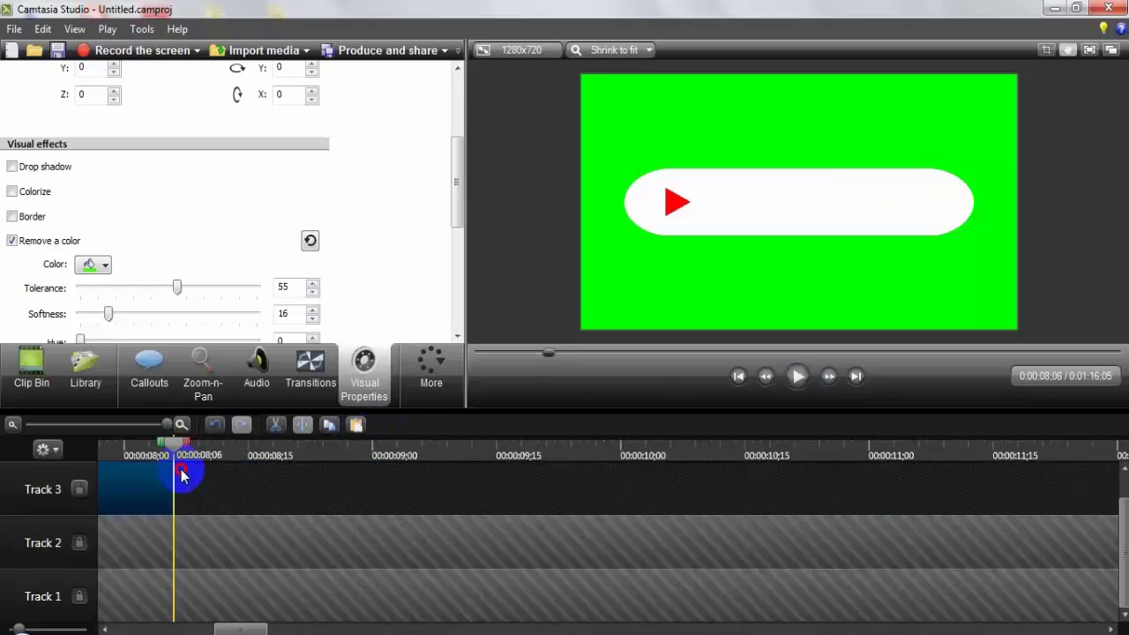
# Unlock Tracks 1 and 2, split both clips at 0:00:08;06, and delete the trailing 3.png and Red.png pieces
pyautogui.click(80, 543)
pyautogui.click(75, 597)
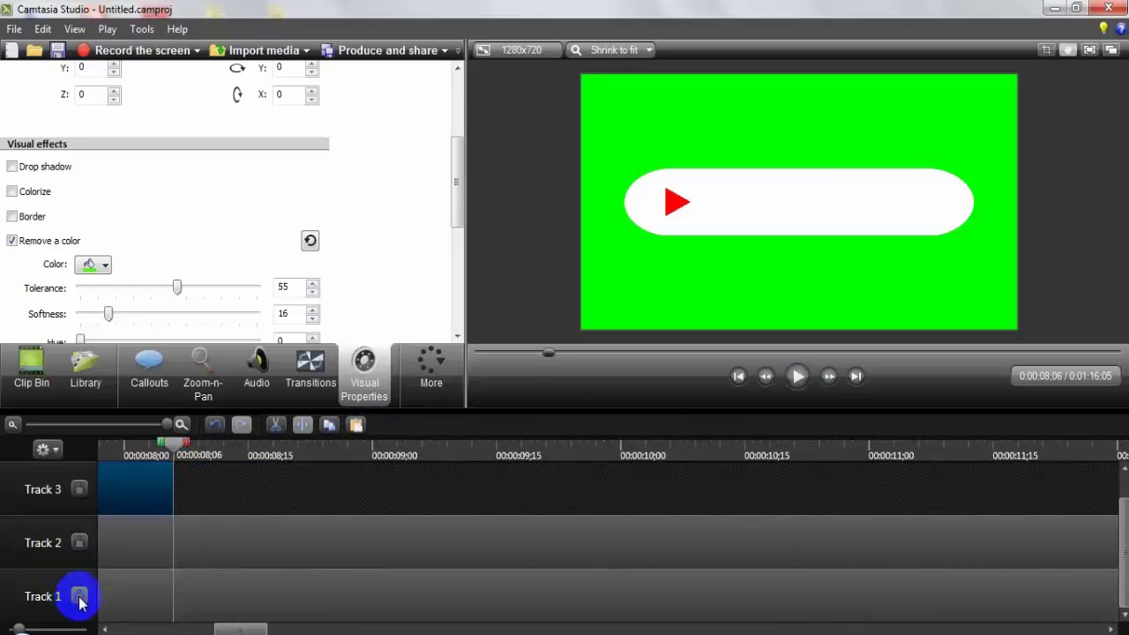
pyautogui.moveTo(227, 554); pyautogui.dragTo(223, 595)
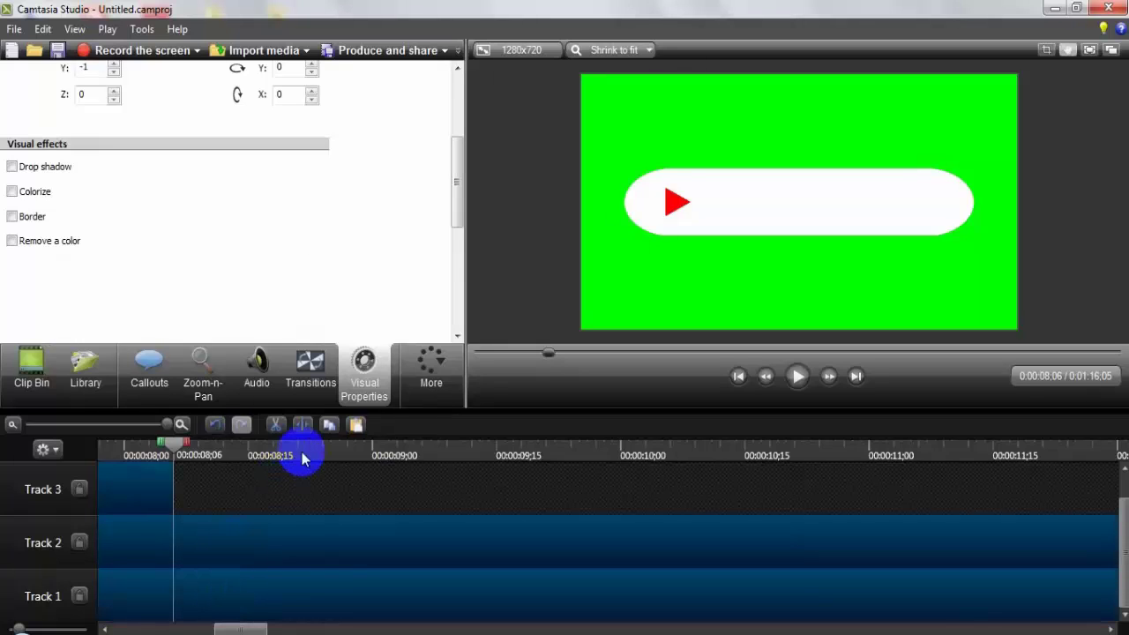
pyautogui.click(302, 424)
pyautogui.moveTo(276, 545); pyautogui.dragTo(282, 585)
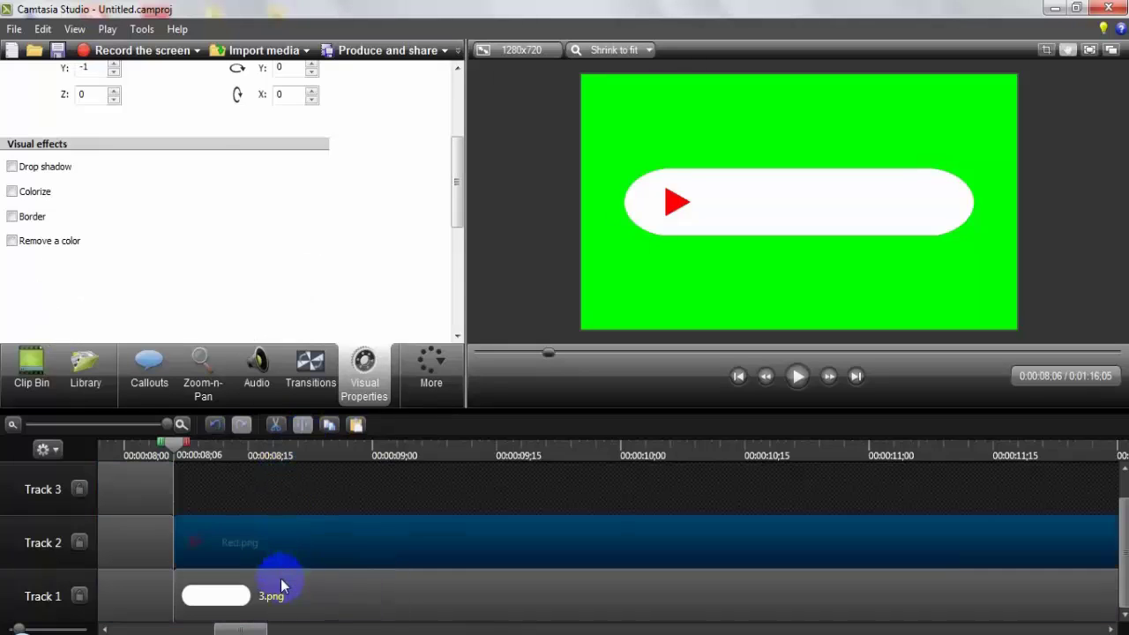
pyautogui.click(282, 584)
pyautogui.press('Delete')
pyautogui.click(295, 557)
pyautogui.press('Delete')
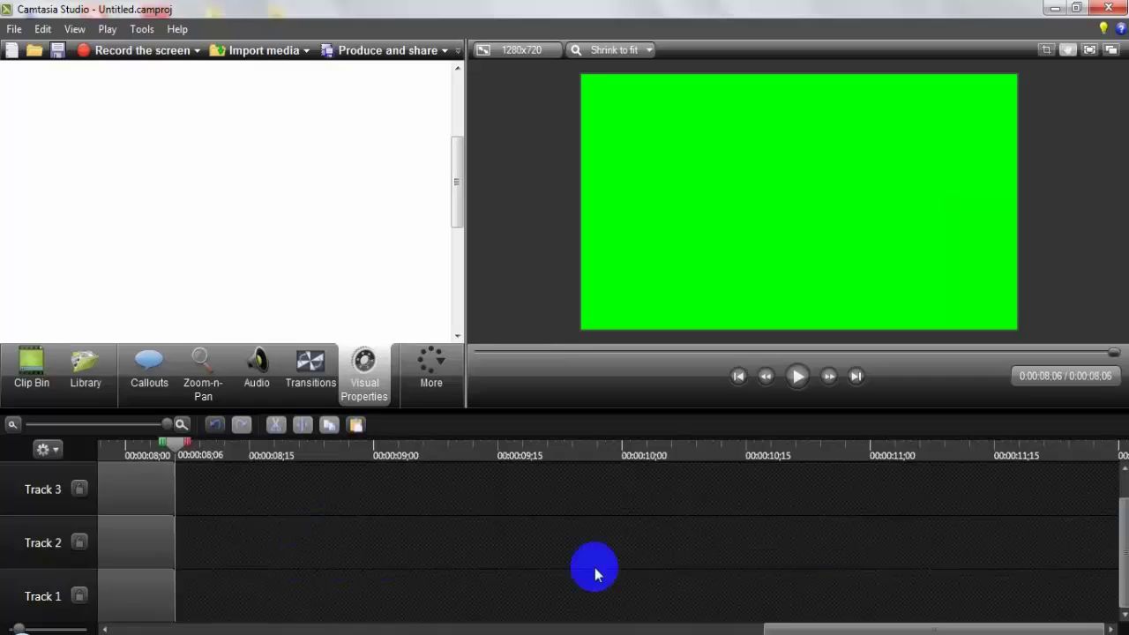
pyautogui.moveTo(168, 424); pyautogui.dragTo(104, 425)
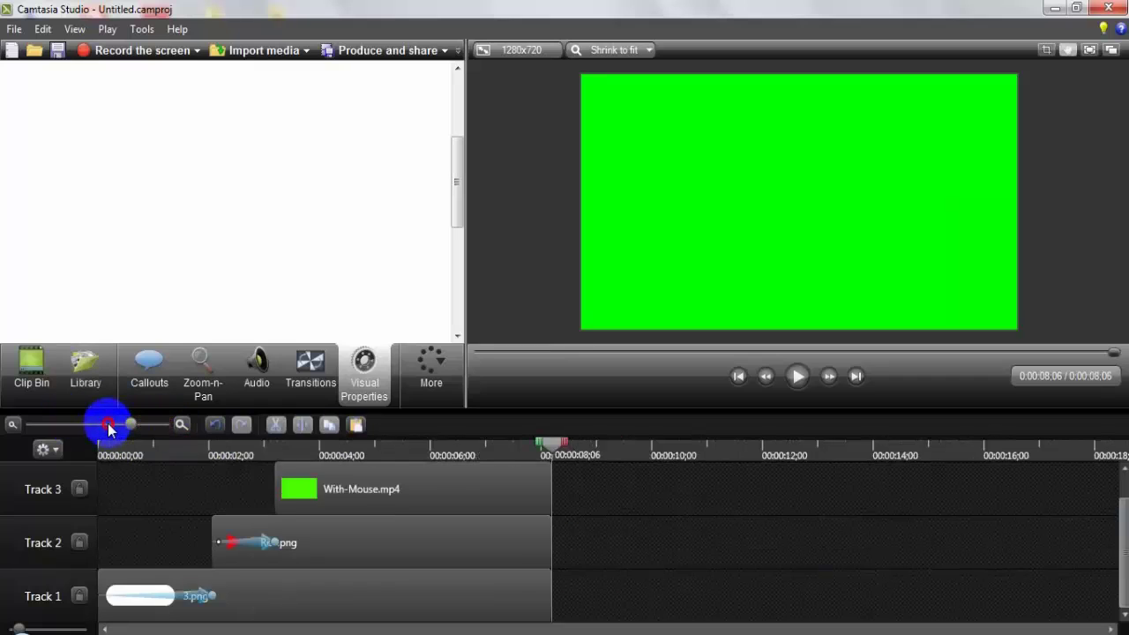
pyautogui.moveTo(213, 453); pyautogui.dragTo(50, 453)
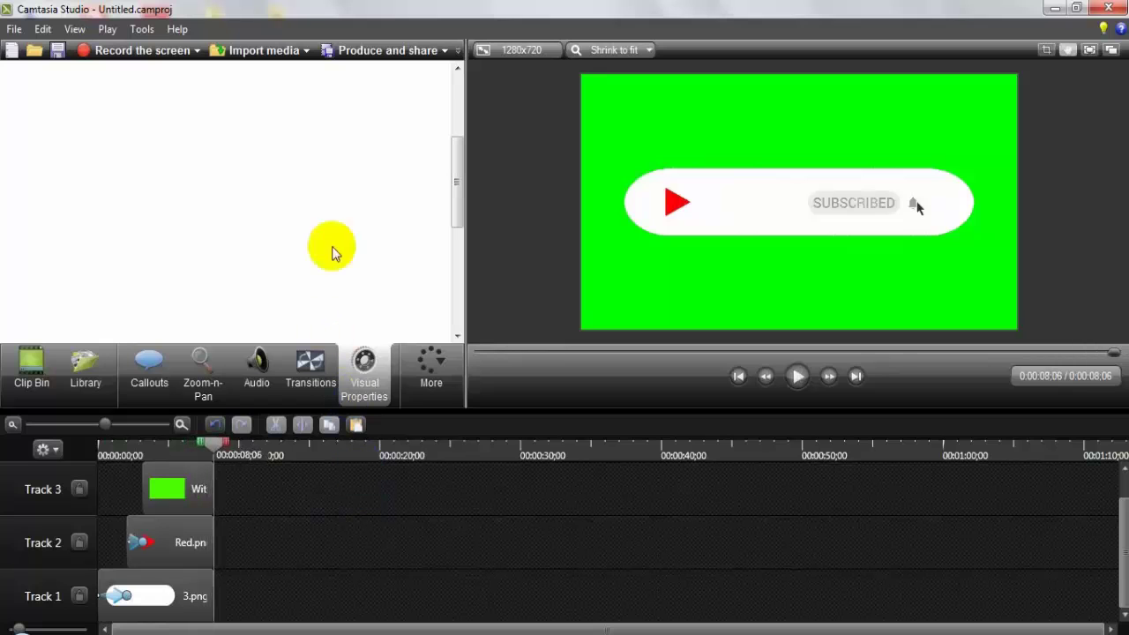
# Start Produce and share with the MP4 only (up to 720p) preset
pyautogui.click(443, 54)
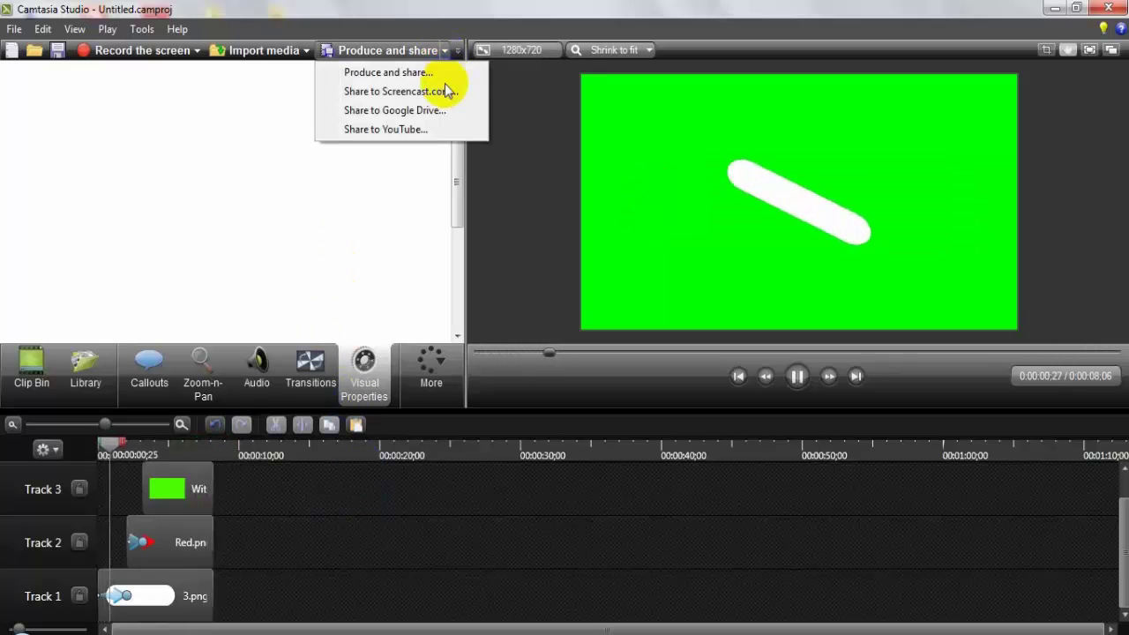
pyautogui.click(441, 73)
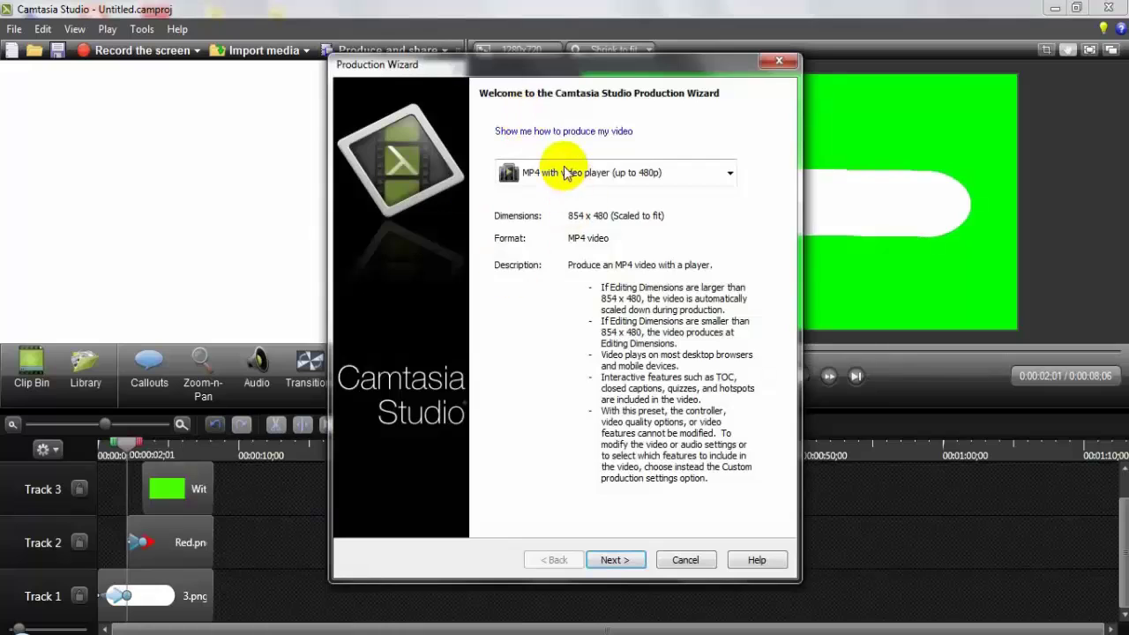
pyautogui.click(541, 172)
pyautogui.click(556, 320)
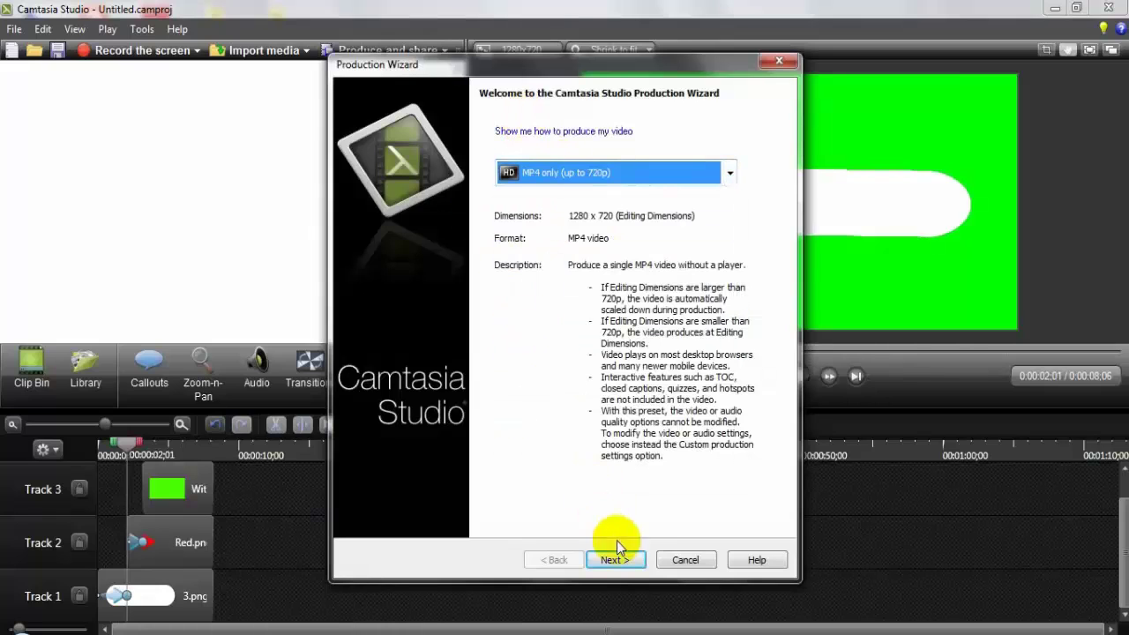
pyautogui.click(620, 566)
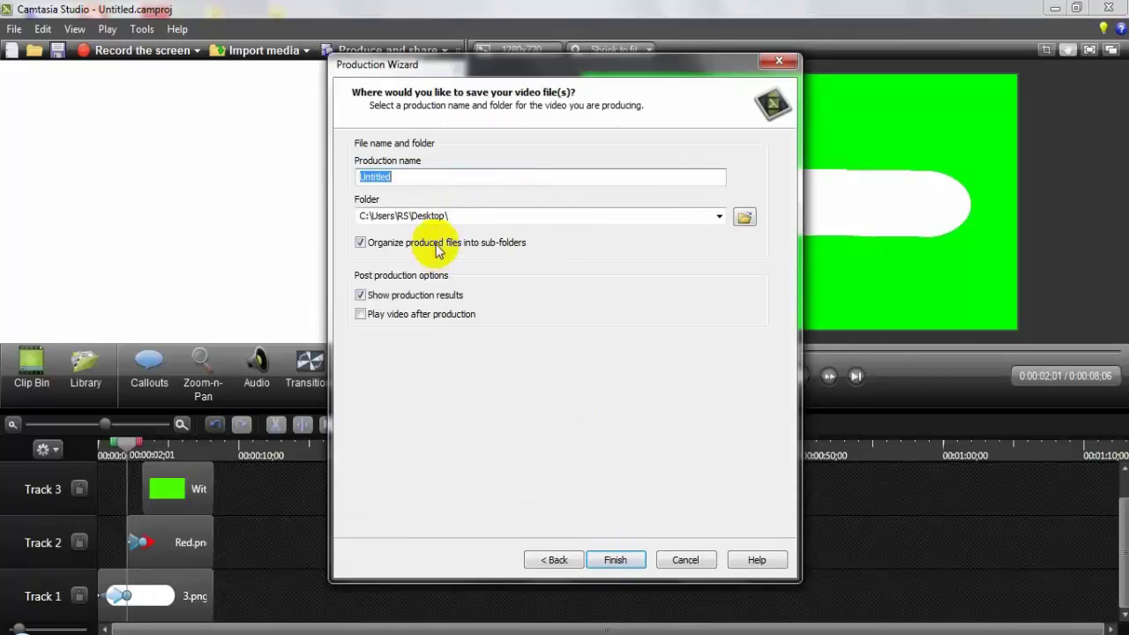
# Name the production 'Subscribe Lower Thirds' and render it to the desktop
pyautogui.doubleClick(433, 172)
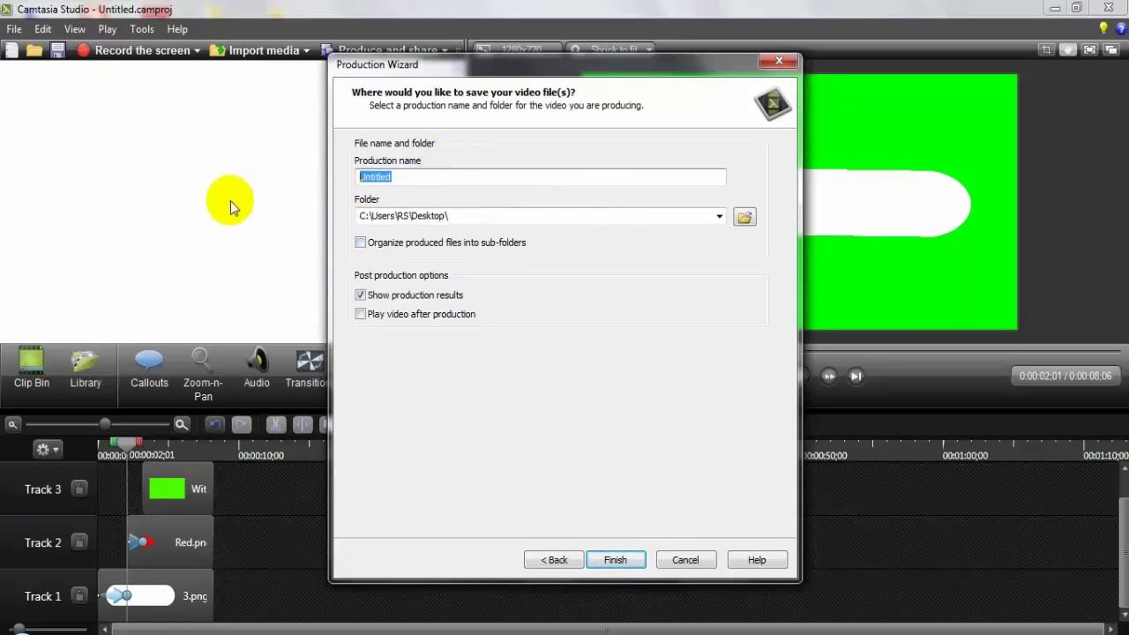
pyautogui.write('Subsc')
pyautogui.write('ribe ')
pyautogui.write('Lo')
pyautogui.write('wer Thirds')
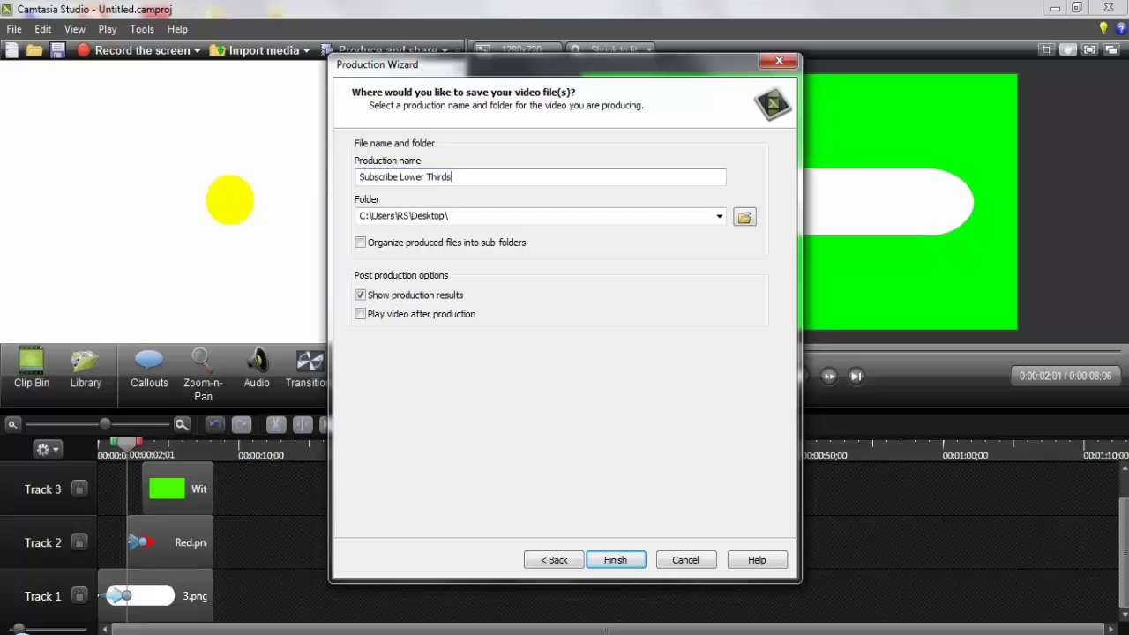
pyautogui.click(626, 559)
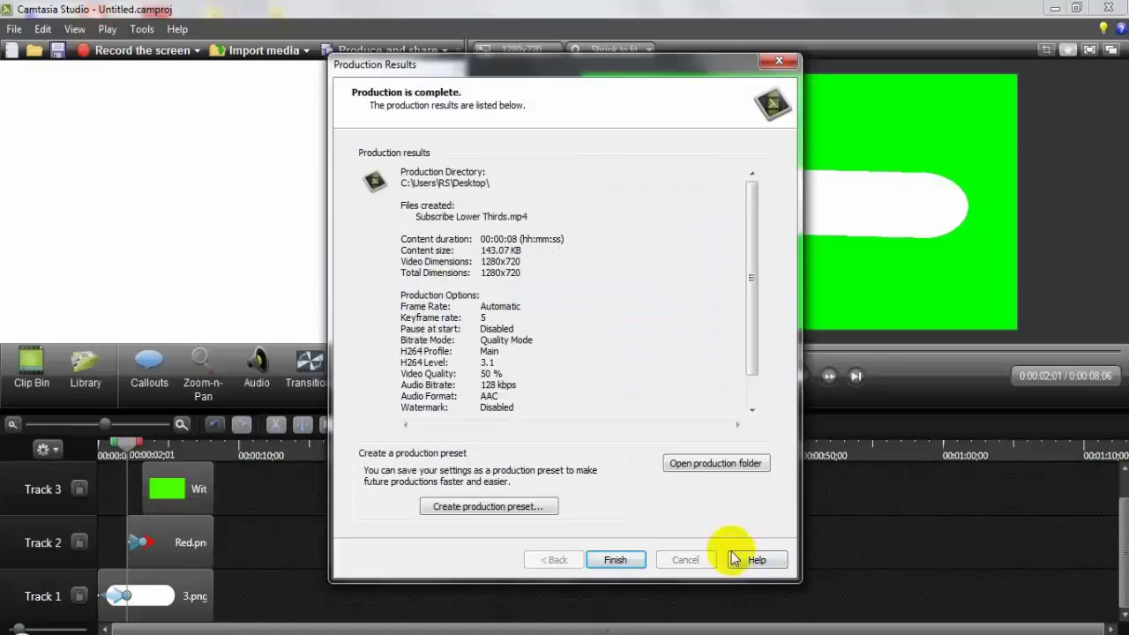
pyautogui.click(626, 563)
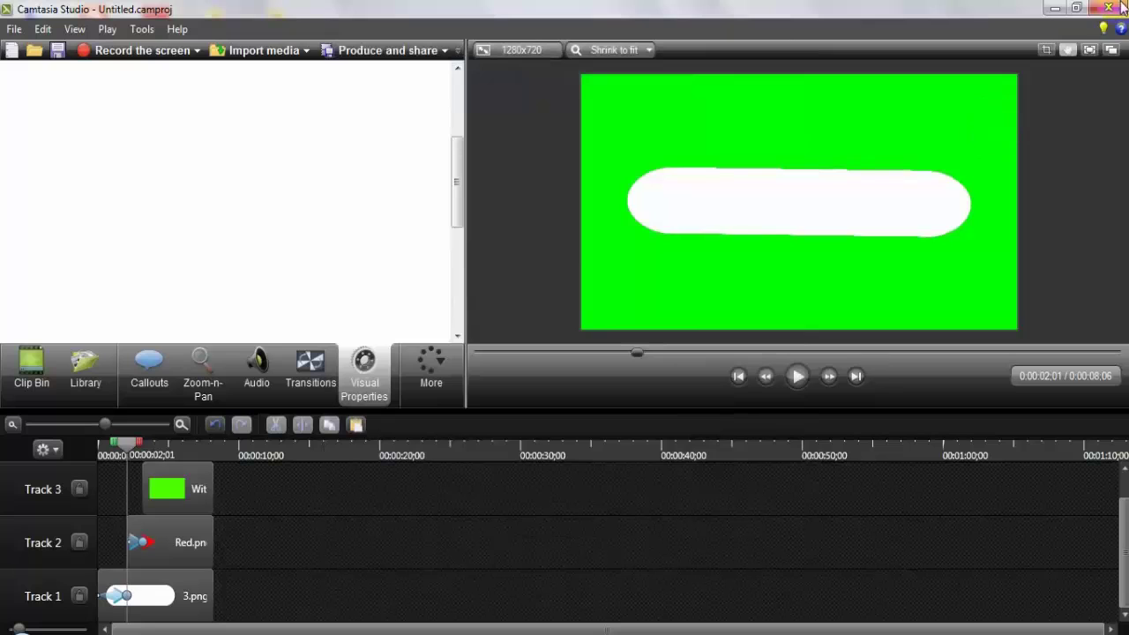
# Open Subscribe Lower Thirds.mp4 from the desktop with VLC media player
pyautogui.click(1055, 8)
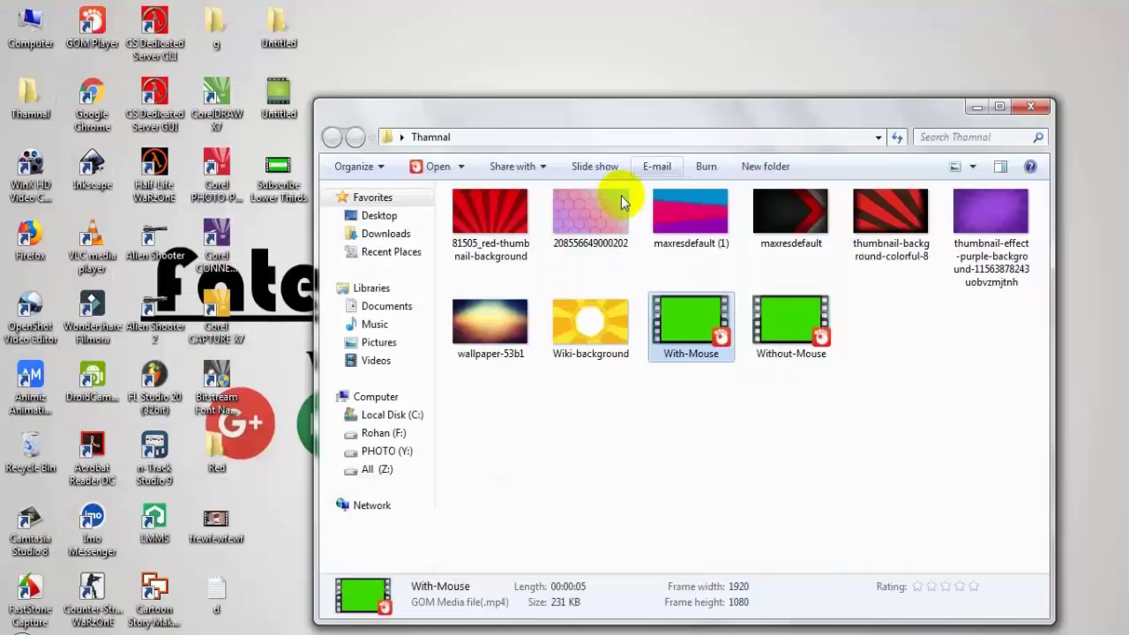
pyautogui.click(1030, 106)
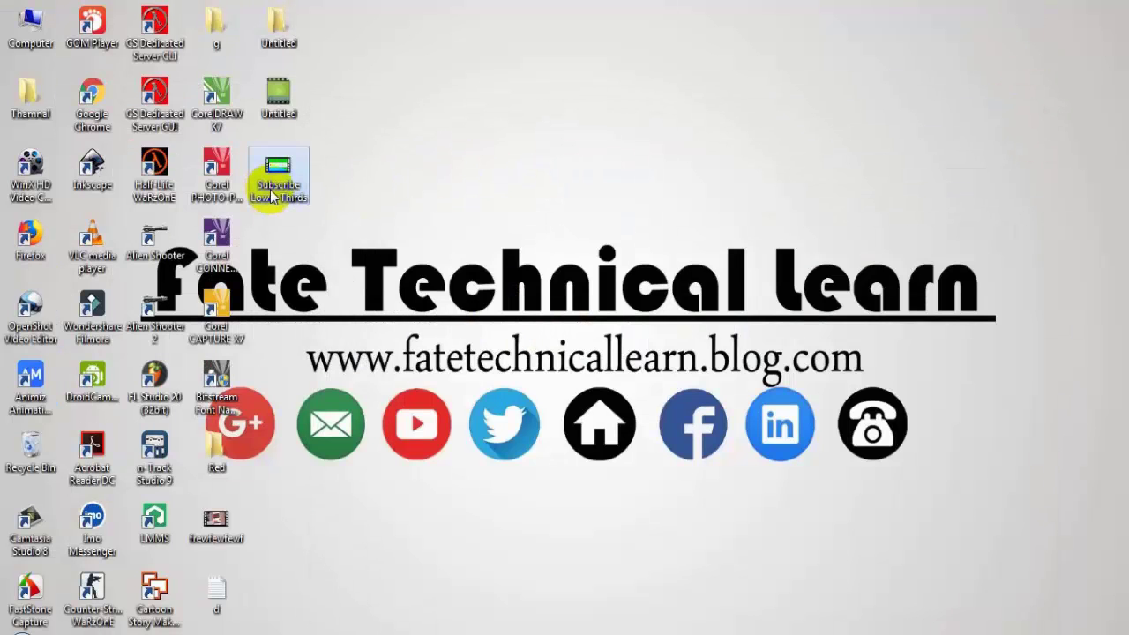
pyautogui.rightClick(271, 189)
pyautogui.moveTo(370, 277)
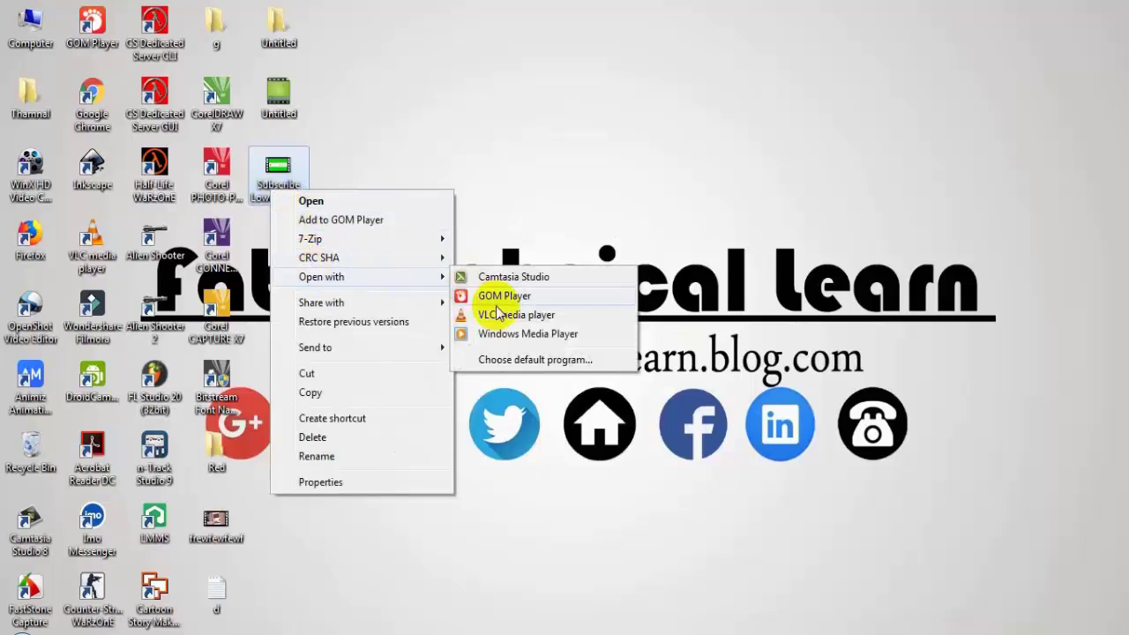
pyautogui.click(507, 314)
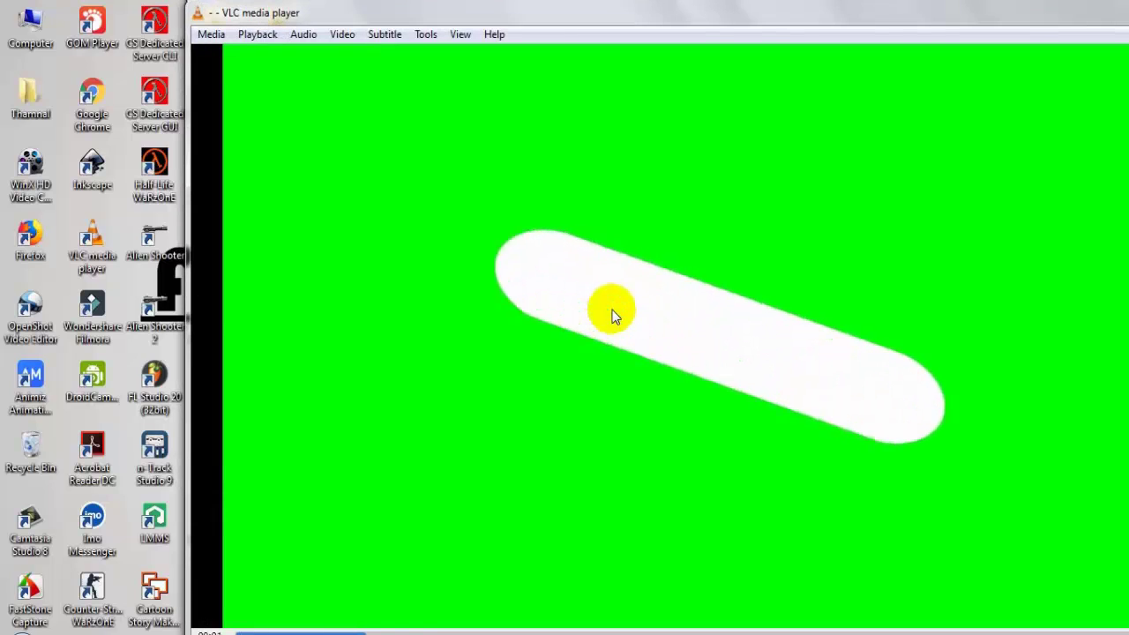
# Maximise the VLC window to watch the rendered lower third
pyautogui.doubleClick(772, 22)
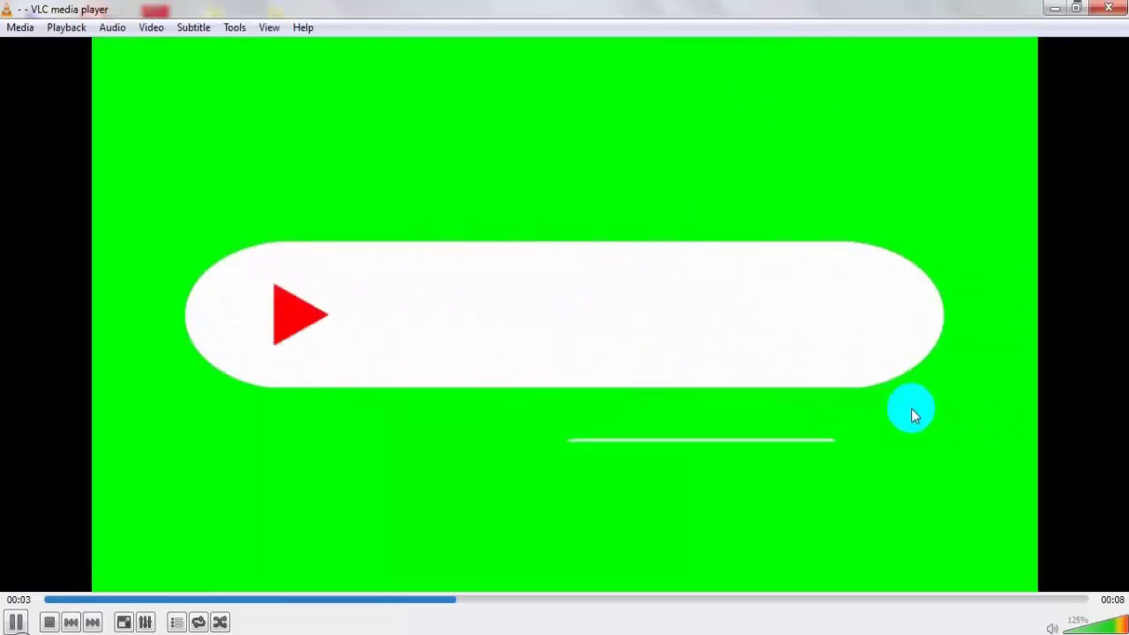